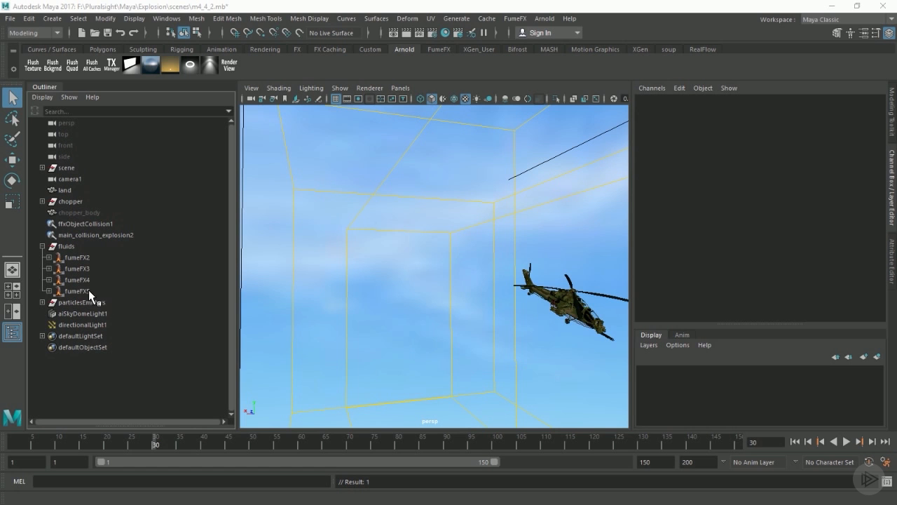
Step: Hide the fluid containers fumeFX3, fumeFX4 and fumeFX5, leaving fumeFX2 displayed
{"action": "left_click_drag", "start_coordinate": [82, 288], "coordinate": [81, 268]}
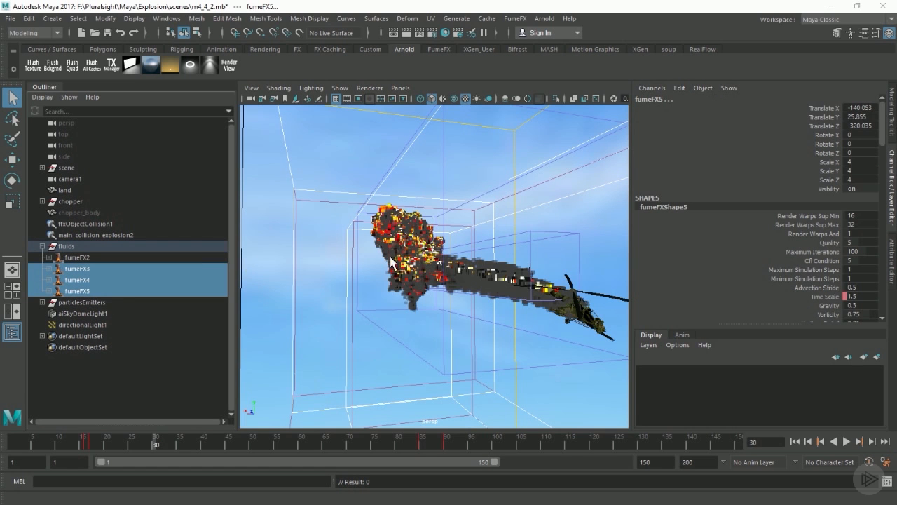
{"action": "key", "text": "ctrl+h"}
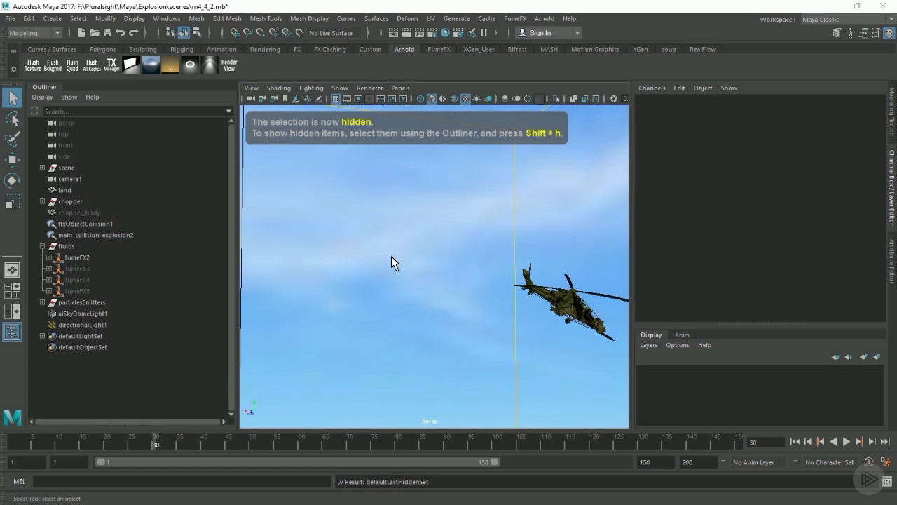
Step: Adjust the Volume ray depth in the Arnold render settings and close the settings
{"action": "left_click", "coordinate": [431, 34]}
{"action": "left_click_drag", "start_coordinate": [297, 133], "coordinate": [459, 45]}
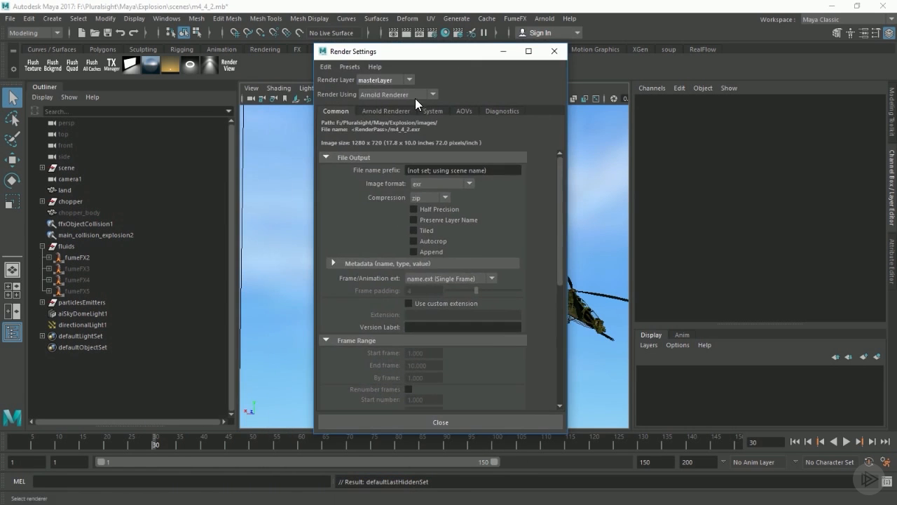
{"action": "left_click", "coordinate": [390, 112]}
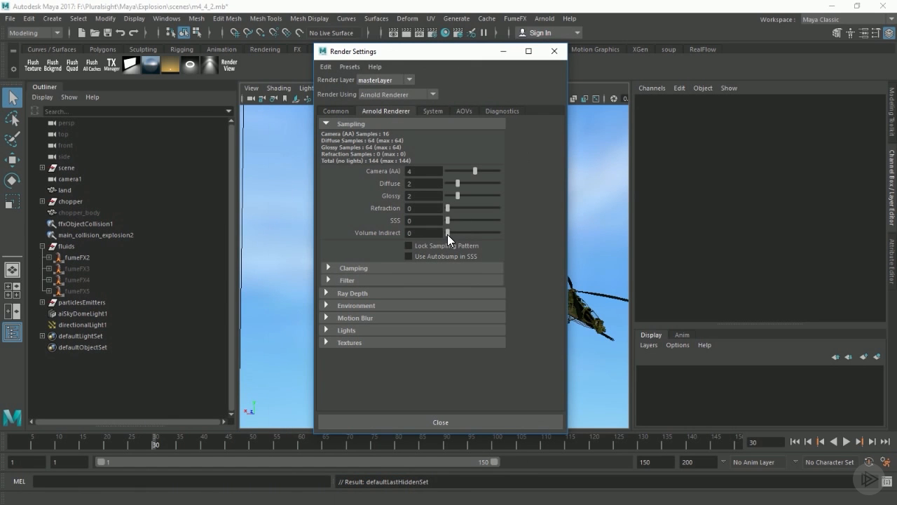
{"action": "left_click", "coordinate": [354, 293]}
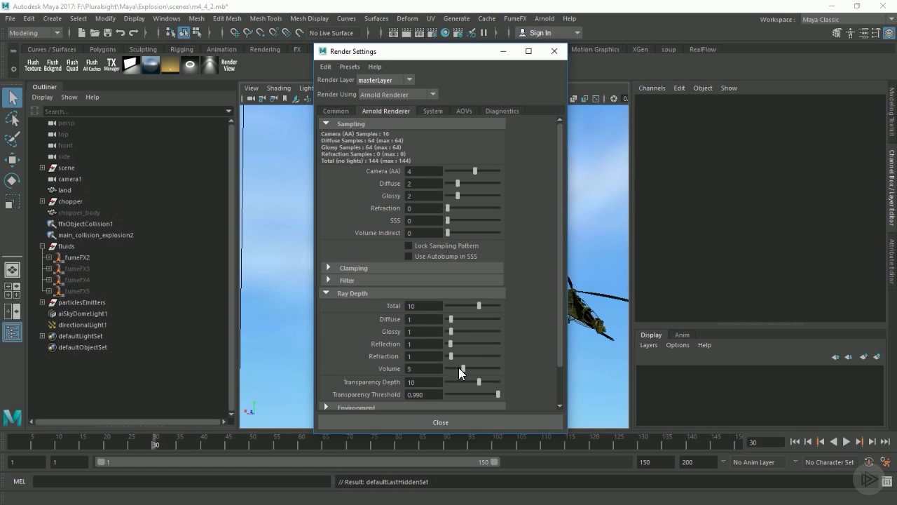
{"action": "mouse_move", "coordinate": [459, 367]}
{"action": "left_mouse_down"}
{"action": "mouse_move", "coordinate": [410, 369]}
{"action": "mouse_move", "coordinate": [452, 368]}
{"action": "left_mouse_up"}
{"action": "left_click", "coordinate": [555, 51]}
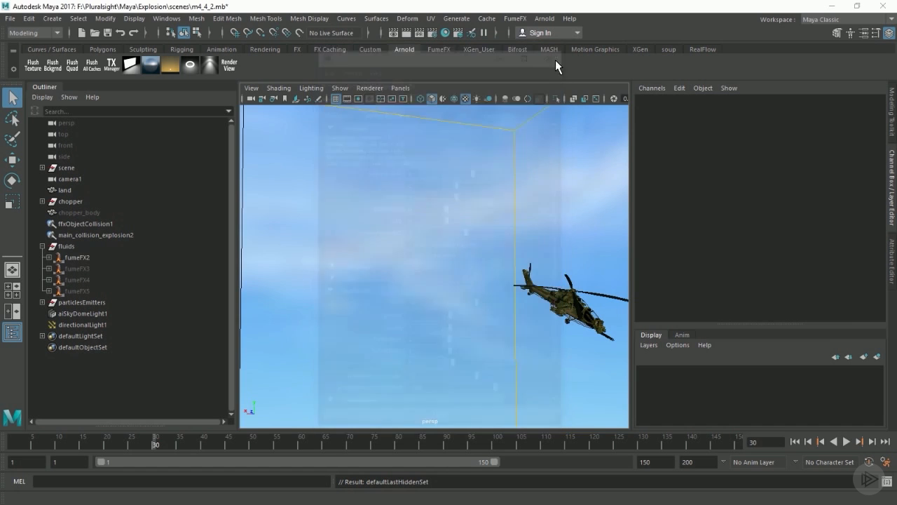
Step: Show the Fire render attributes of fumeFX2 and run an Arnold preview render of the perspective view
{"action": "left_click", "coordinate": [74, 257]}
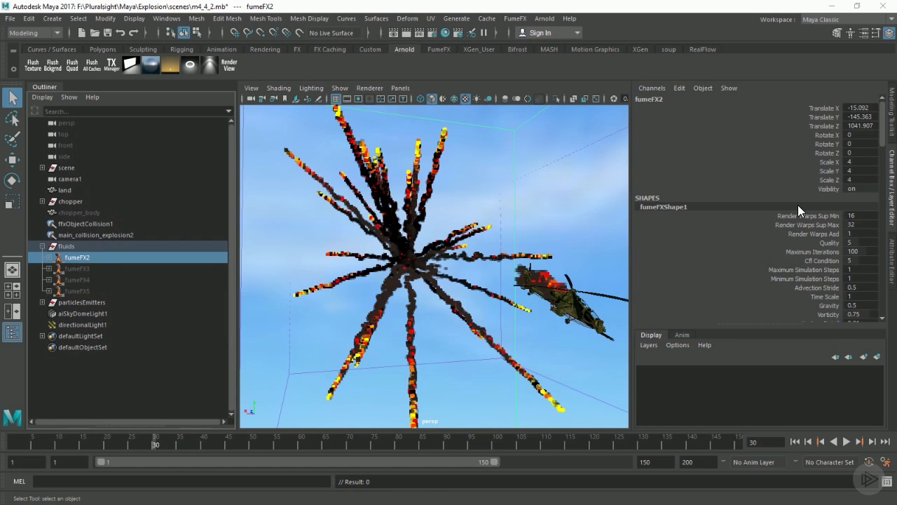
{"action": "left_click", "coordinate": [889, 261]}
{"action": "left_click", "coordinate": [701, 108]}
{"action": "left_click", "coordinate": [712, 260]}
{"action": "scroll", "coordinate": [712, 260], "scroll_direction": "down", "scroll_amount": 10}
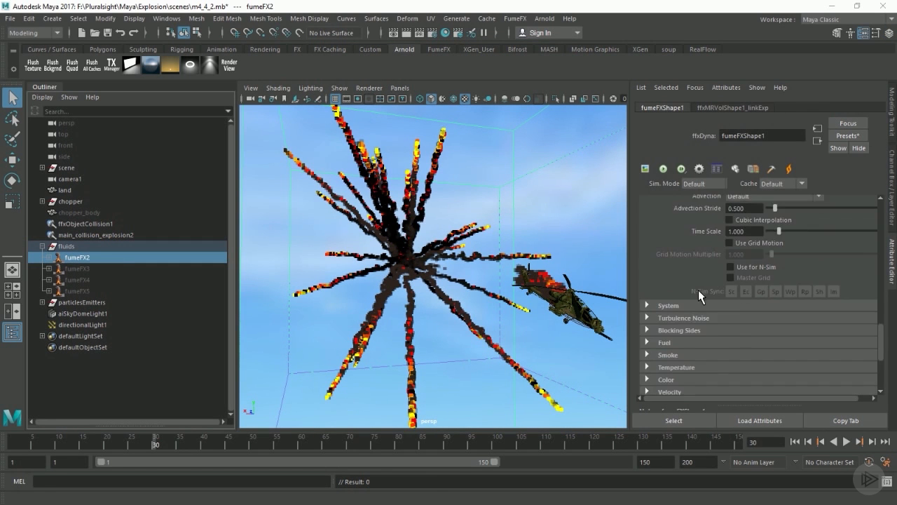
{"action": "left_click", "coordinate": [697, 279]}
{"action": "scroll", "coordinate": [697, 281], "scroll_direction": "down", "scroll_amount": 3}
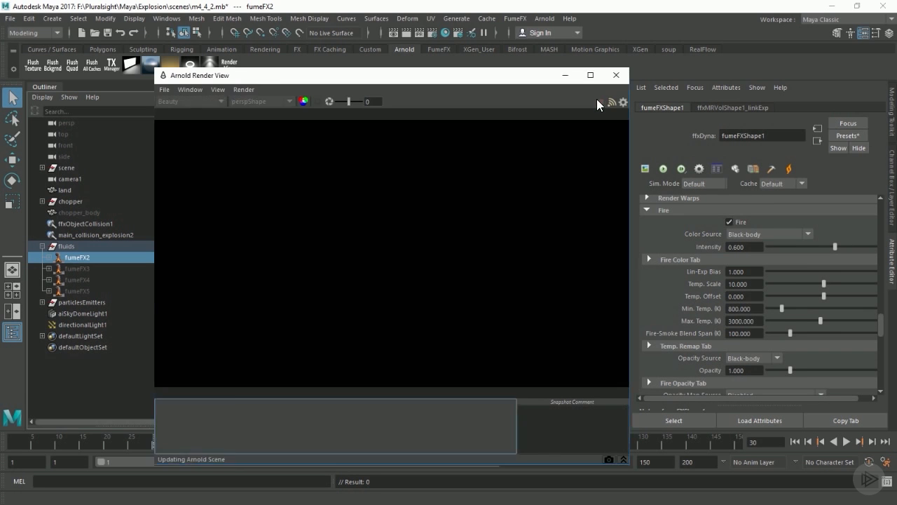
{"action": "left_click", "coordinate": [242, 89]}
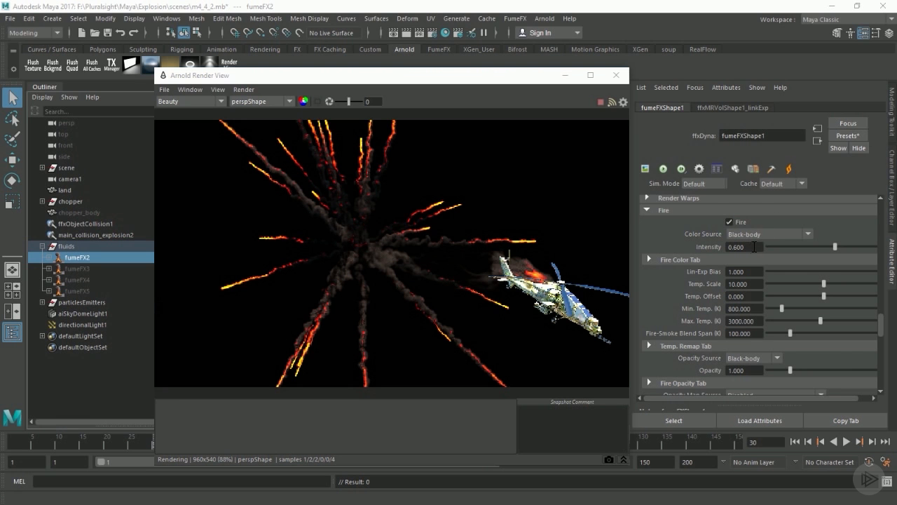
Step: Set the fumeFX2 fire's Temp. Scale to 12 and its Min. Temp. to 1500 K
{"action": "scroll", "coordinate": [754, 248], "scroll_direction": "down", "scroll_amount": 2}
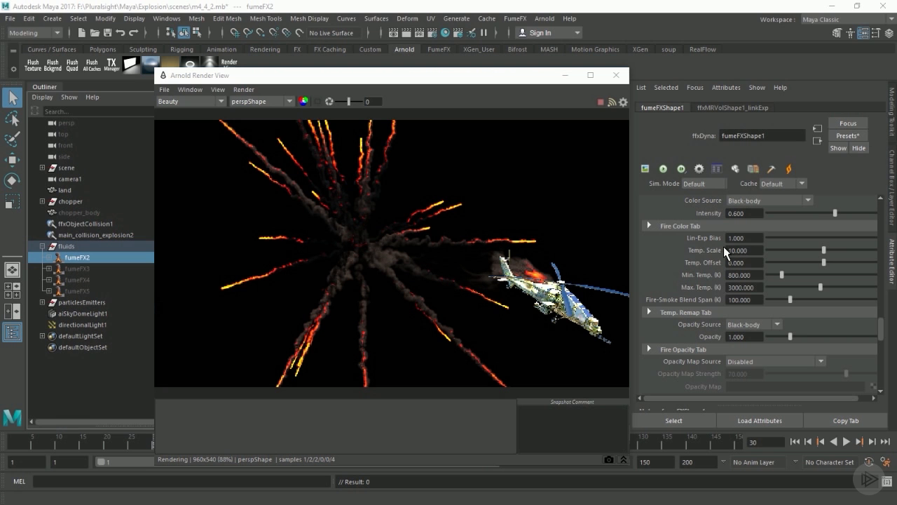
{"action": "left_click_drag", "start_coordinate": [754, 249], "coordinate": [684, 246]}
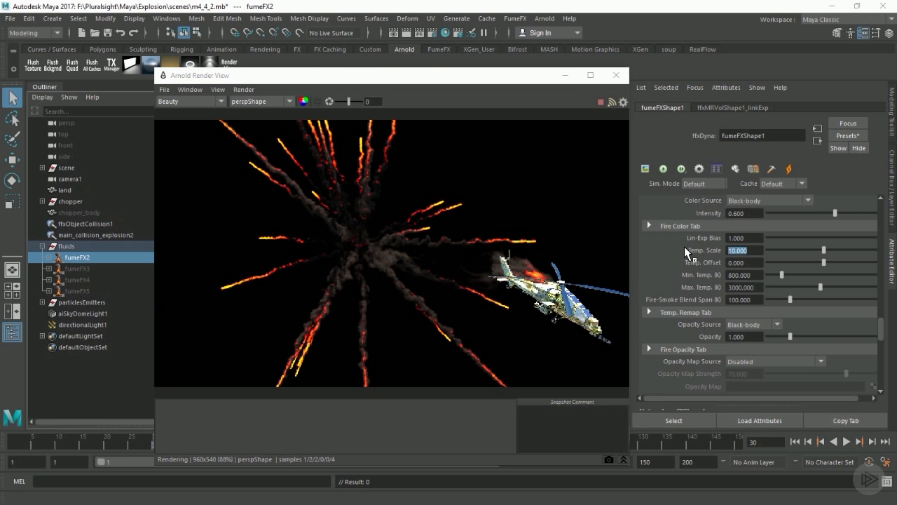
{"action": "type", "text": "12"}
{"action": "key", "text": "Return"}
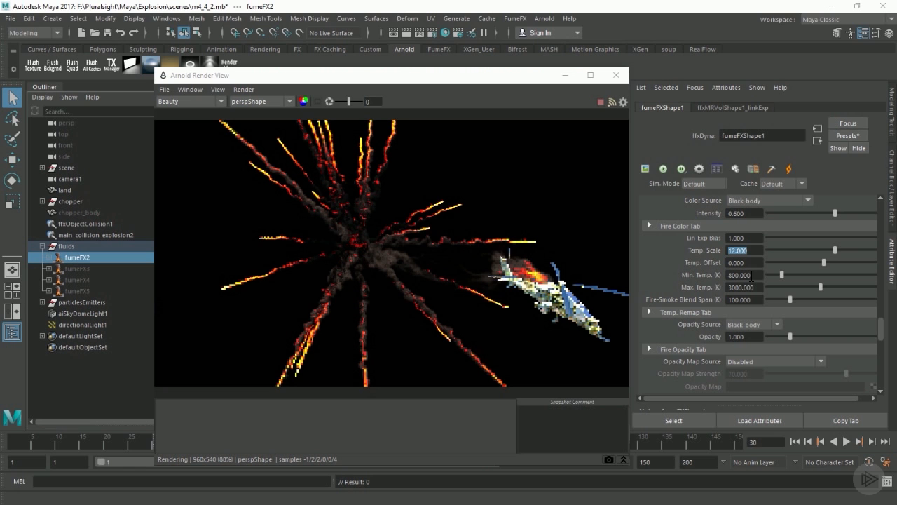
{"action": "left_click_drag", "start_coordinate": [755, 275], "coordinate": [701, 275]}
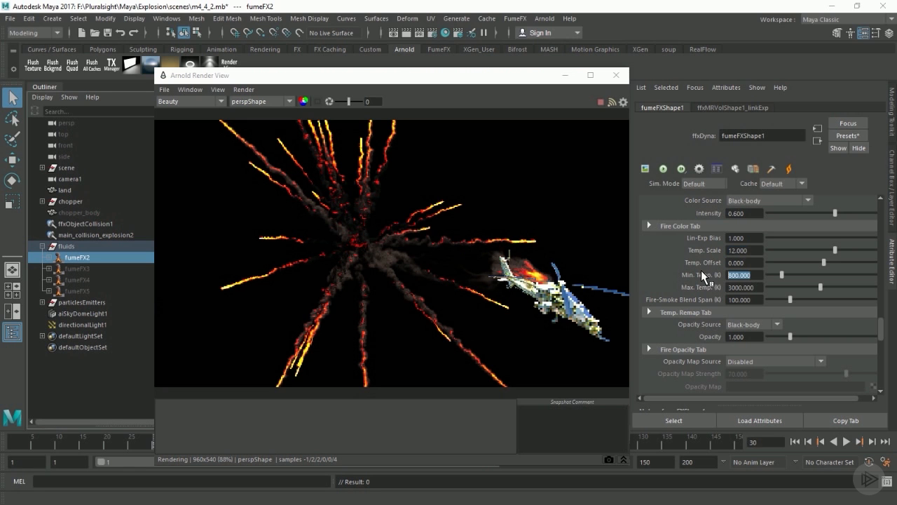
{"action": "type", "text": "1500"}
{"action": "key", "text": "Return"}
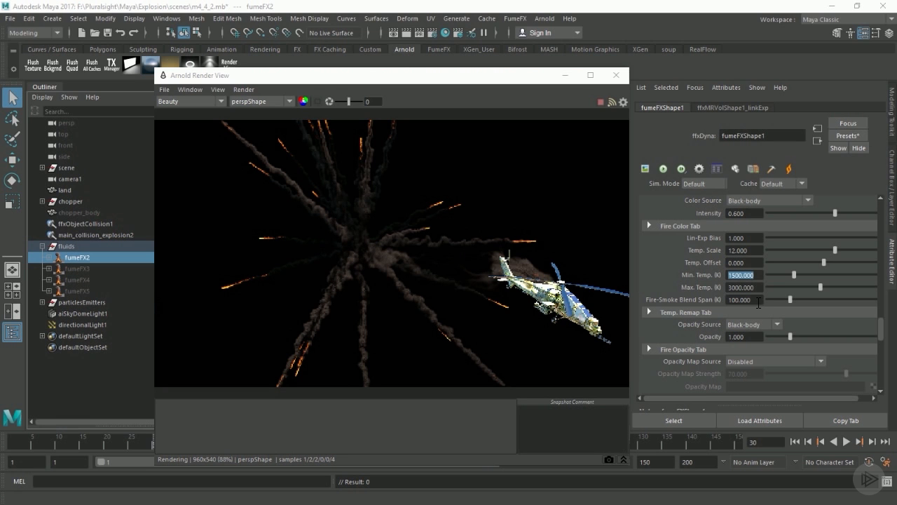
Step: Set the fumeFX2 fire's Fire-Smoke Blend Span to 500 K
{"action": "left_click_drag", "start_coordinate": [755, 300], "coordinate": [680, 296]}
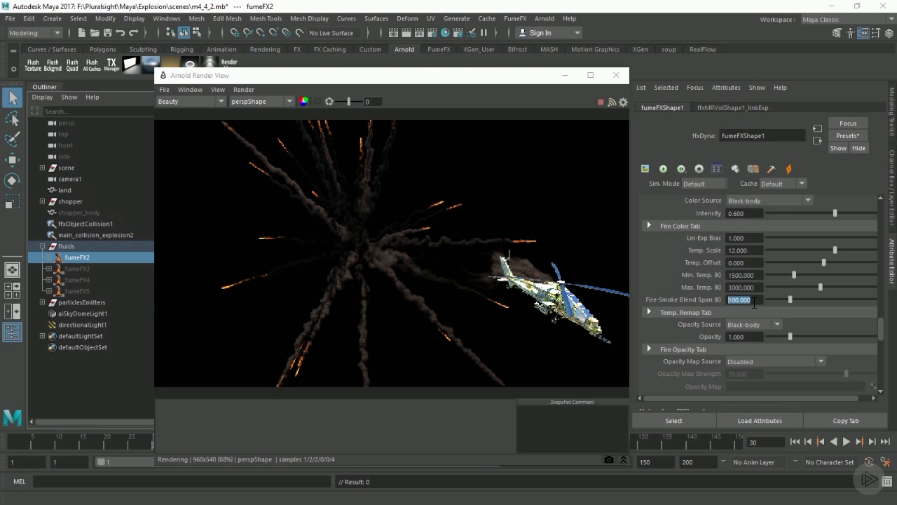
{"action": "type", "text": "500"}
{"action": "key", "text": "Return"}
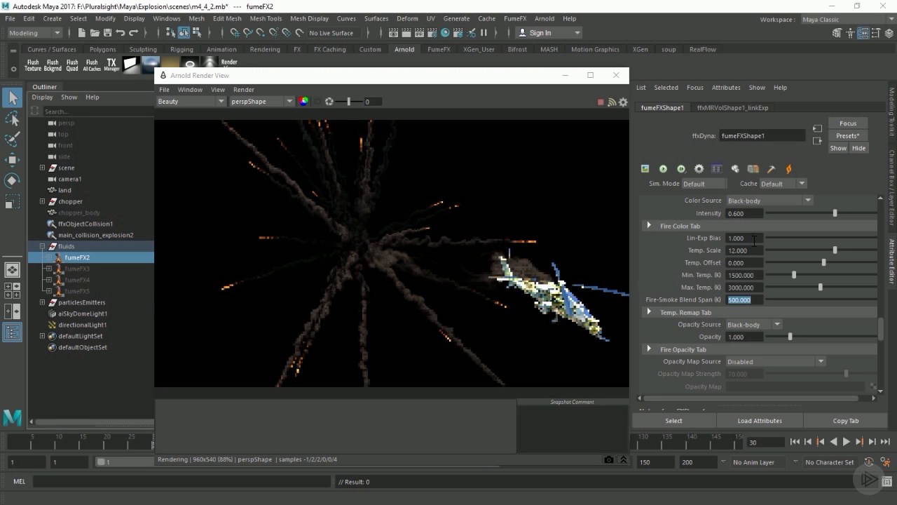
Step: Raise the fumeFX2 fire Intensity to 5 and the fire Opacity to 3
{"action": "left_click", "coordinate": [755, 212]}
{"action": "double_click", "coordinate": [754, 212]}
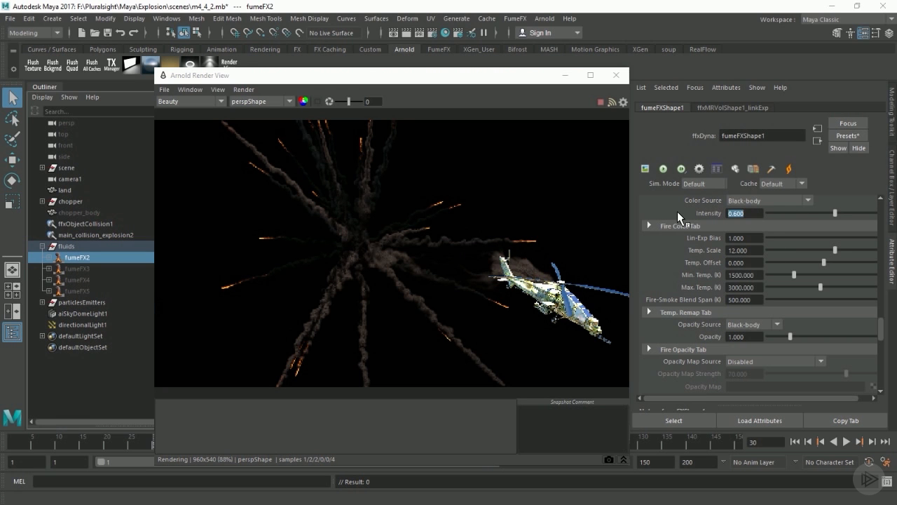
{"action": "type", "text": "5"}
{"action": "key", "text": "Return"}
{"action": "left_click", "coordinate": [757, 337]}
{"action": "type", "text": "3"}
{"action": "key", "text": "Return"}
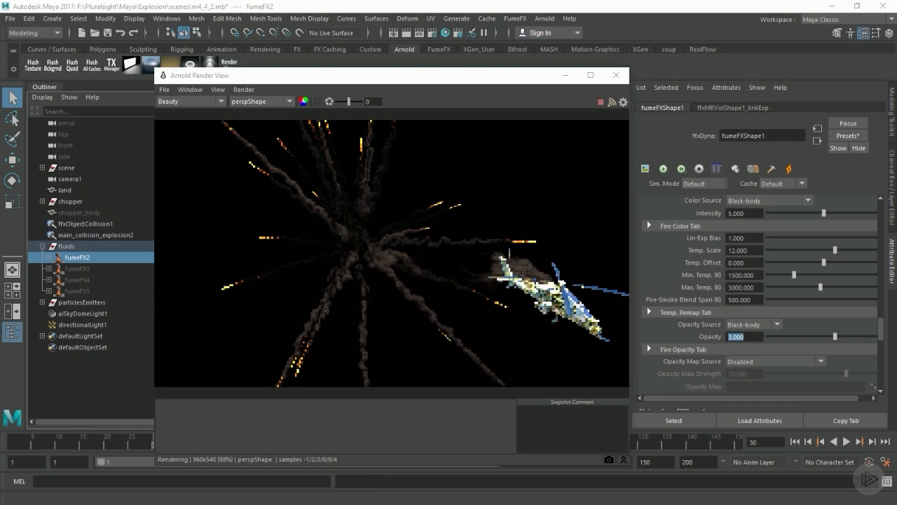
Step: Sharpen the fumeFX2 fire with a Sharpen Strength of 2 and a Sharpen Radius of 0.5
{"action": "scroll", "coordinate": [786, 287], "scroll_direction": "down", "scroll_amount": 2}
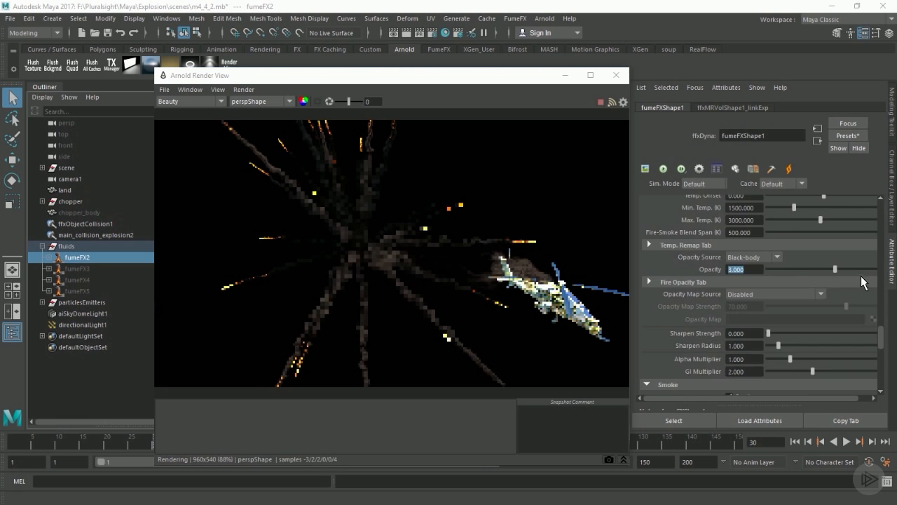
{"action": "scroll", "coordinate": [810, 271], "scroll_direction": "down", "scroll_amount": 1}
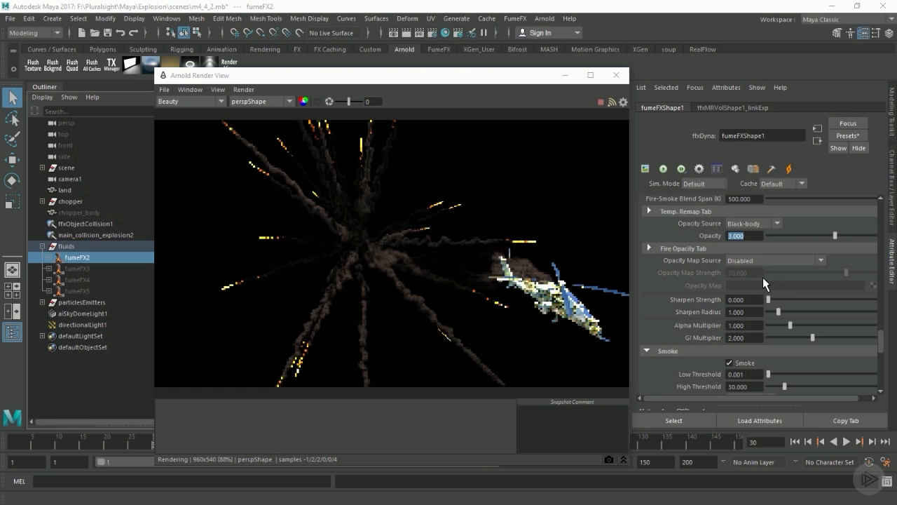
{"action": "scroll", "coordinate": [771, 278], "scroll_direction": "down", "scroll_amount": 3}
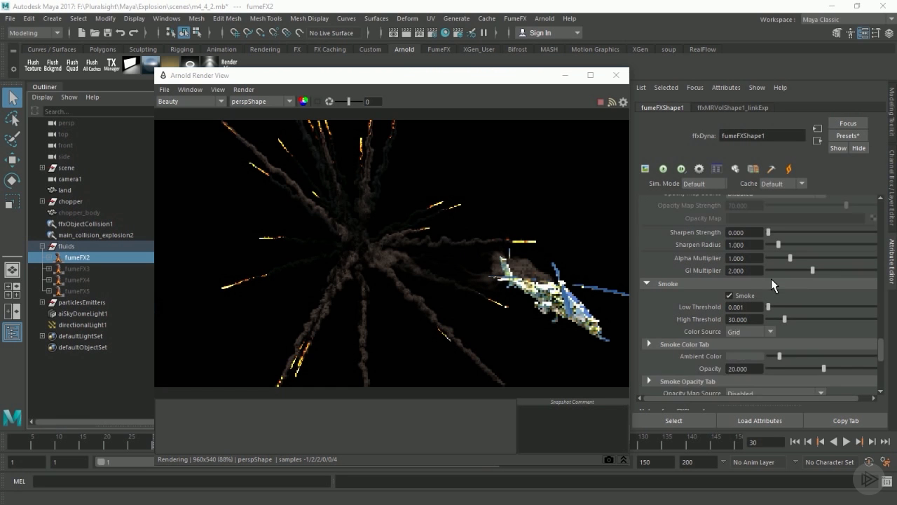
{"action": "scroll", "coordinate": [765, 298], "scroll_direction": "down", "scroll_amount": 2}
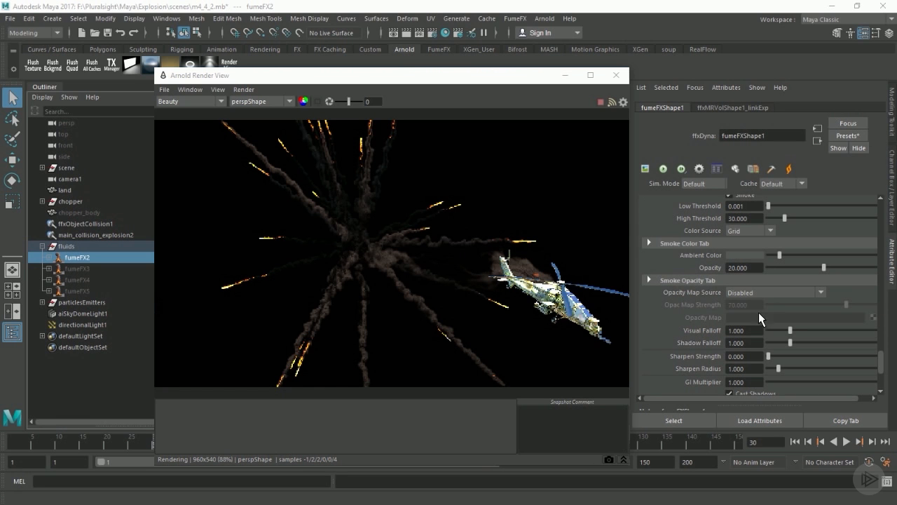
{"action": "scroll", "coordinate": [754, 317], "scroll_direction": "up", "scroll_amount": 2}
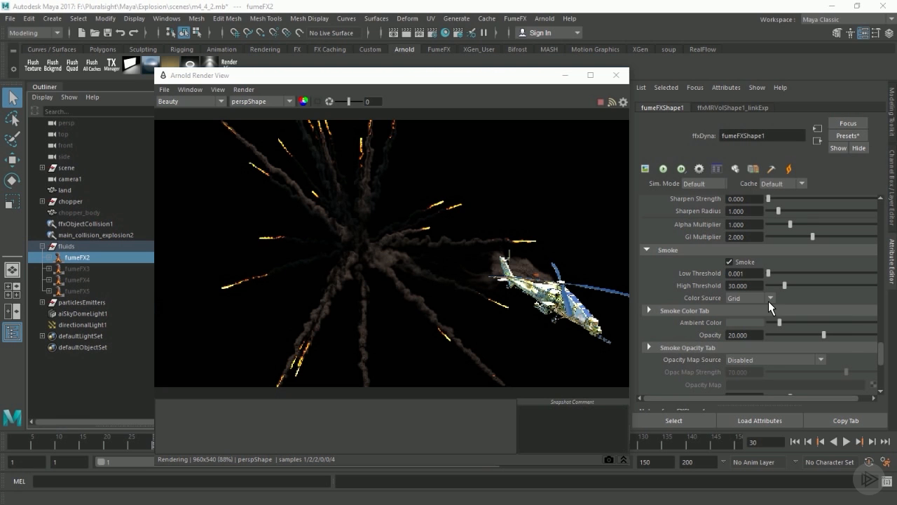
{"action": "scroll", "coordinate": [768, 301], "scroll_direction": "up", "scroll_amount": 2}
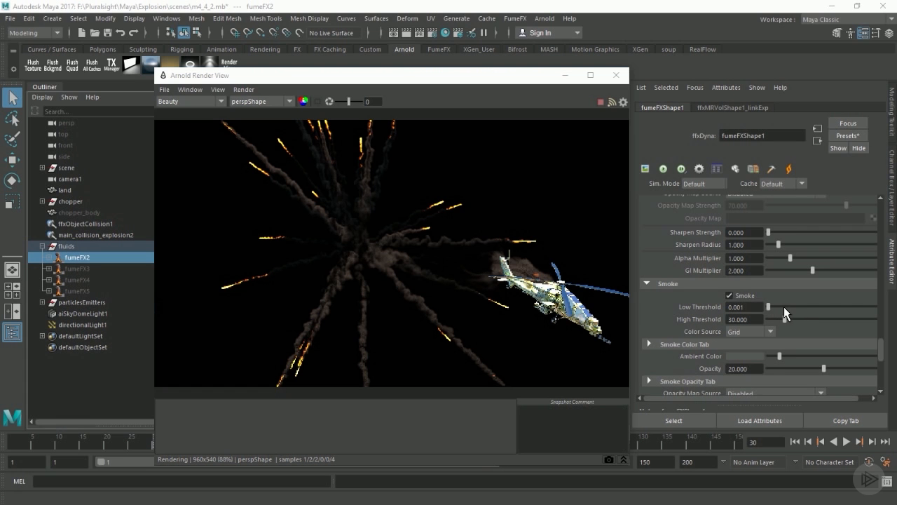
{"action": "scroll", "coordinate": [778, 292], "scroll_direction": "up", "scroll_amount": 2}
{"action": "left_click", "coordinate": [744, 267]}
{"action": "key", "text": "BackSpace"}
{"action": "type", "text": "2"}
{"action": "key", "text": "Tab"}
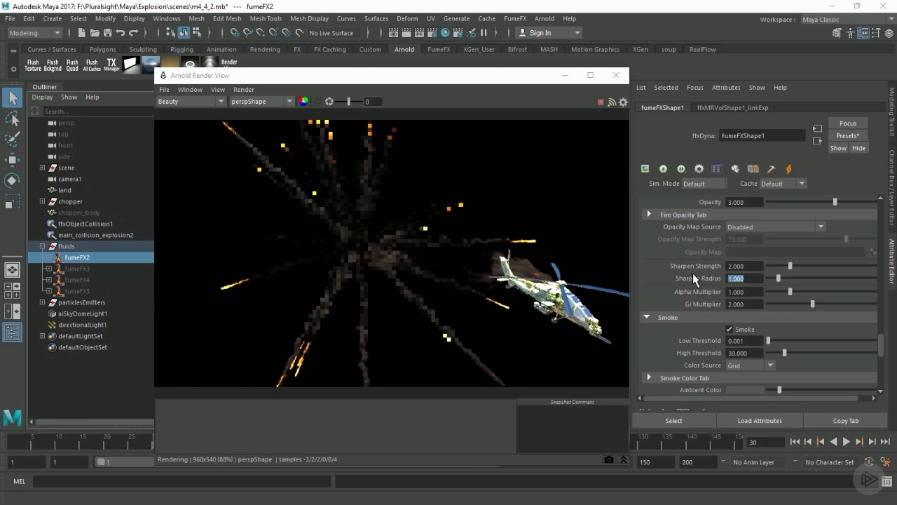
{"action": "type", "text": "0.5"}
{"action": "key", "text": "Return"}
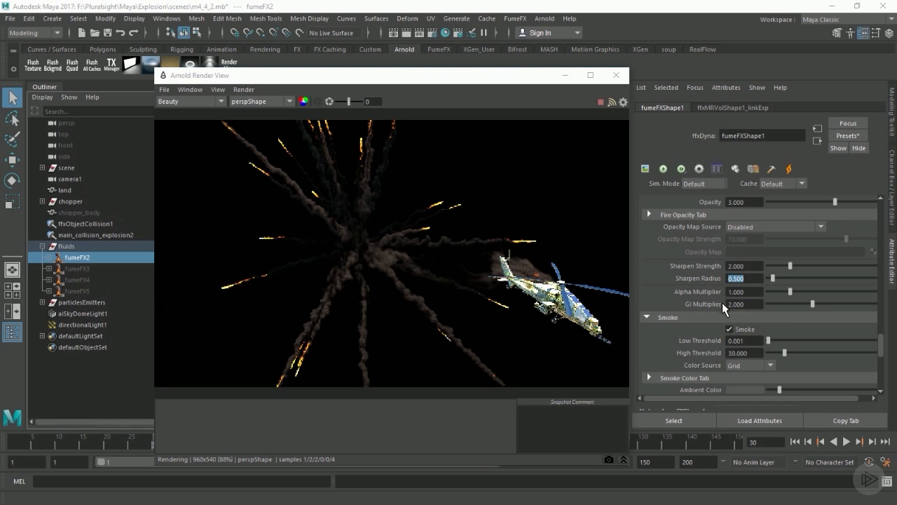
Step: Display the volume_indirect pass in the render view and set the fire's GI Multiplier to 25
{"action": "left_click", "coordinate": [187, 101]}
{"action": "left_click", "coordinate": [184, 127]}
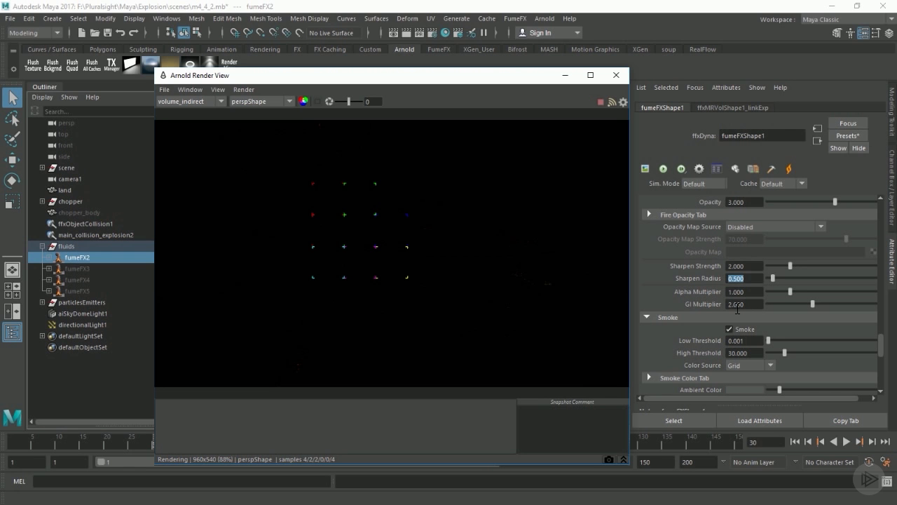
{"action": "left_click", "coordinate": [756, 304]}
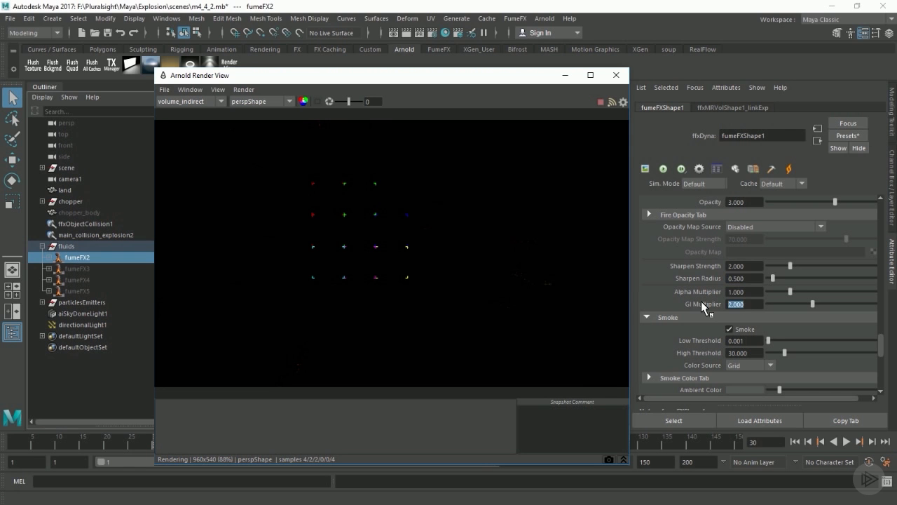
{"action": "type", "text": "25"}
{"action": "key", "text": "Return"}
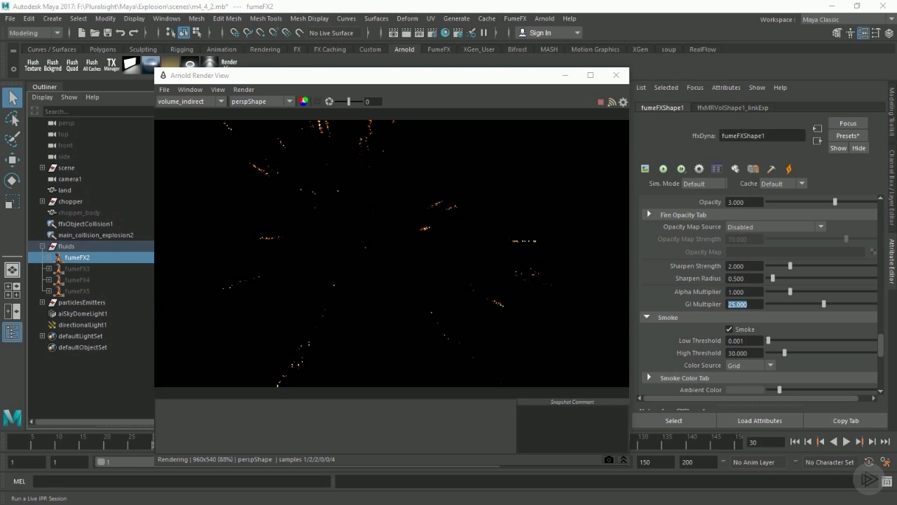
Step: Unhide the fluid containers fumeFX3 and fumeFX4 so they are included in the preview render
{"action": "left_click", "coordinate": [87, 266]}
{"action": "left_click", "coordinate": [86, 276], "text": "shift"}
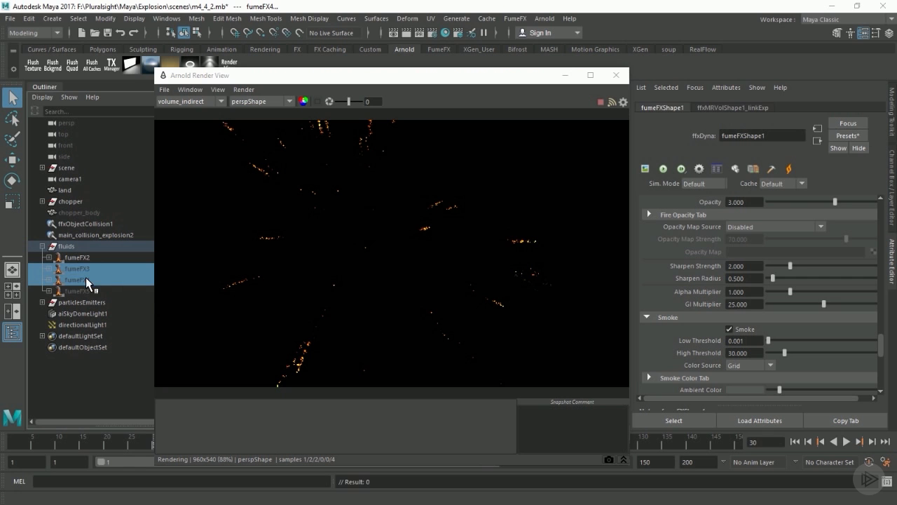
{"action": "key", "text": "shift+h"}
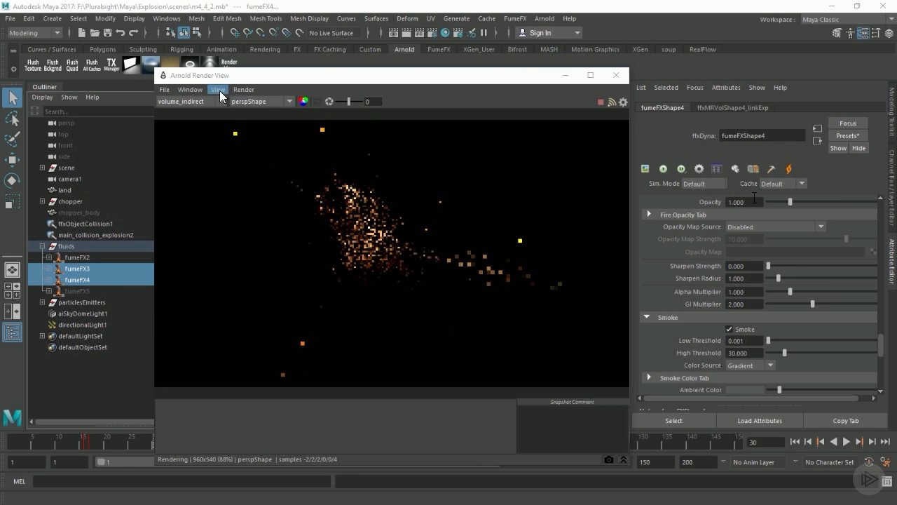
Step: Compare the Beauty pass with the volume_indirect pass in the render view
{"action": "left_click", "coordinate": [242, 90]}
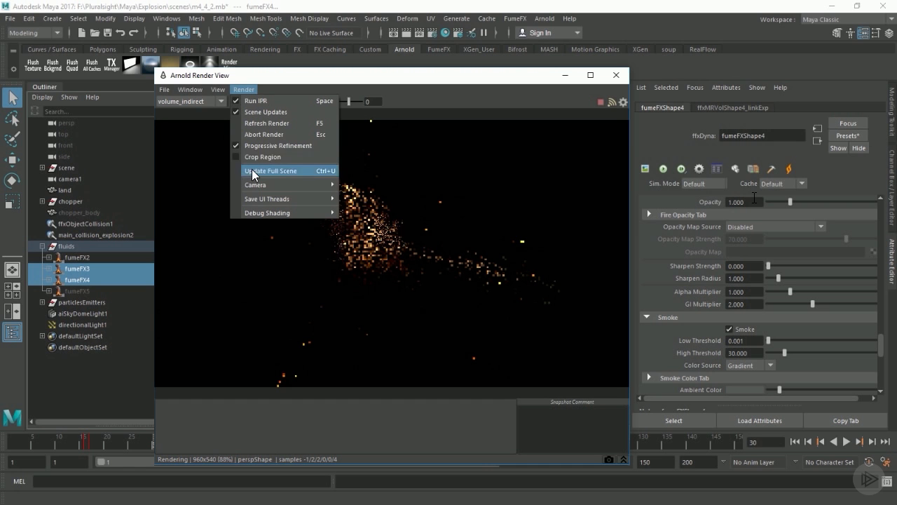
{"action": "left_click", "coordinate": [255, 84]}
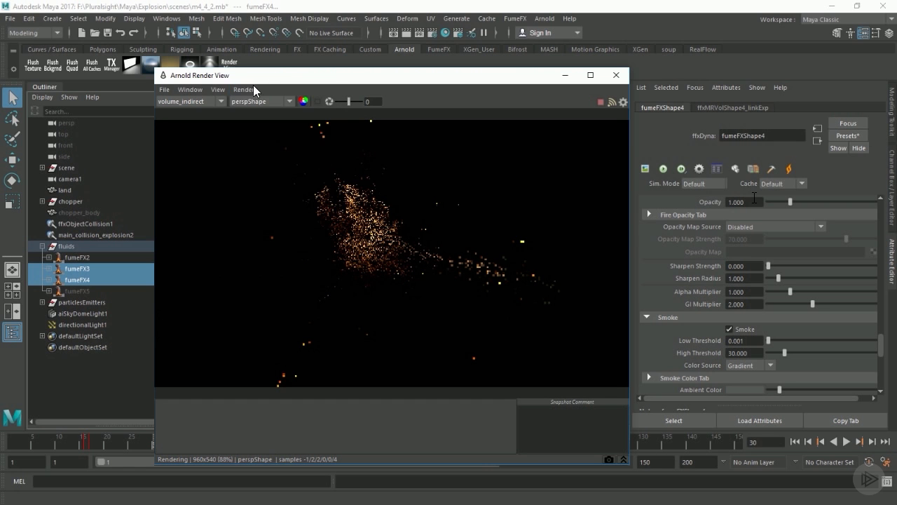
{"action": "left_click", "coordinate": [175, 102]}
{"action": "left_click", "coordinate": [175, 110]}
{"action": "left_click", "coordinate": [183, 102]}
{"action": "left_click", "coordinate": [184, 132]}
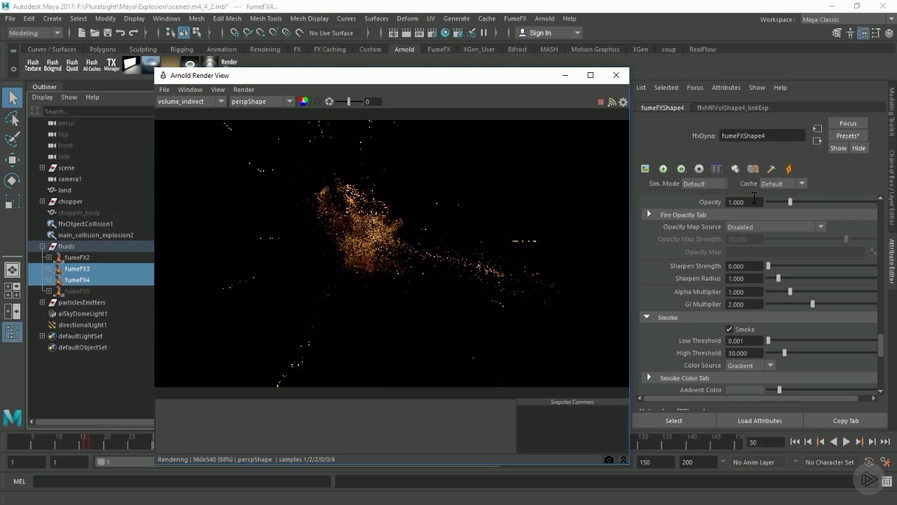
Step: Return the render view to the Beauty pass and set the fumeFX3 fire's Temp. Scale to 7
{"action": "left_click", "coordinate": [188, 101]}
{"action": "left_click", "coordinate": [189, 110]}
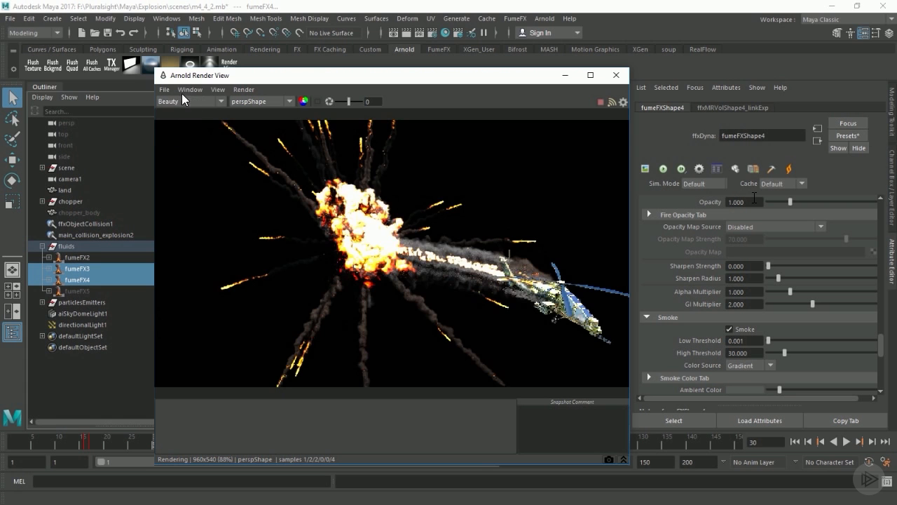
{"action": "left_click", "coordinate": [79, 269]}
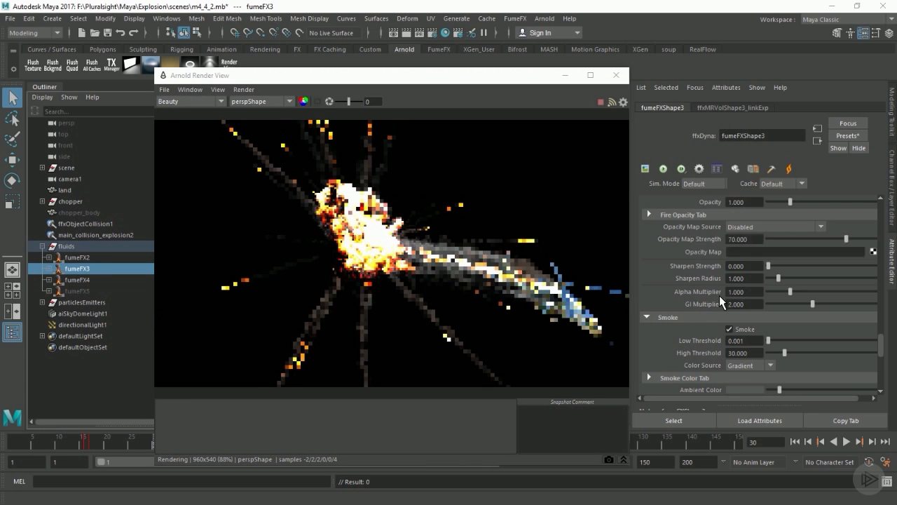
{"action": "scroll", "coordinate": [719, 295], "scroll_direction": "up", "scroll_amount": 5}
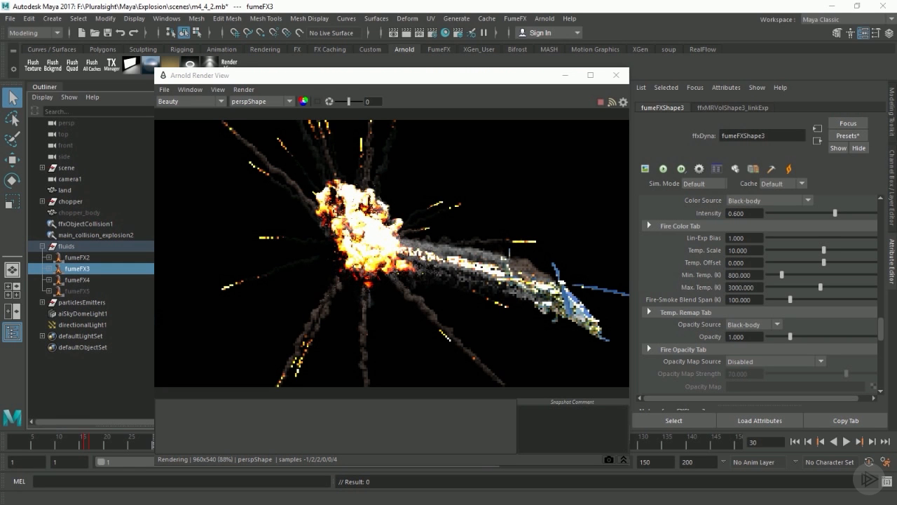
{"action": "scroll", "coordinate": [778, 259], "scroll_direction": "up", "scroll_amount": 1}
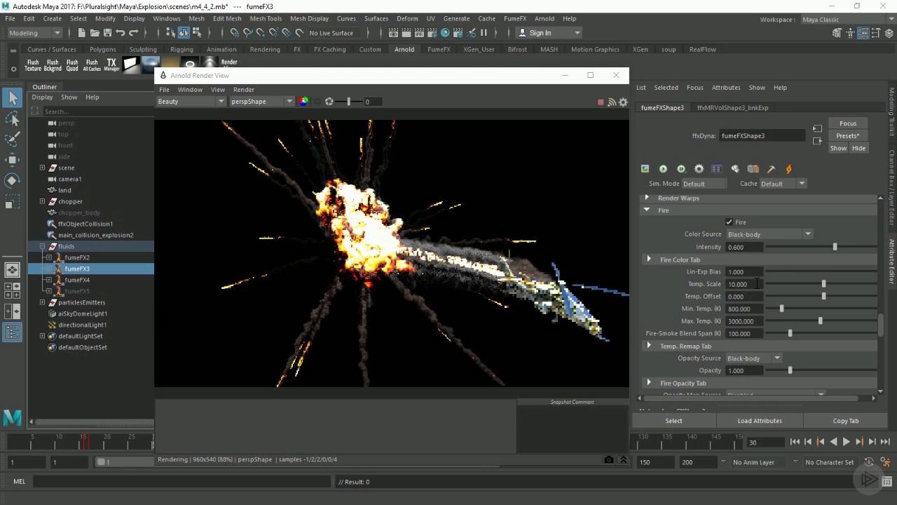
{"action": "left_click_drag", "start_coordinate": [750, 283], "coordinate": [687, 284]}
{"action": "type", "text": "7"}
{"action": "key", "text": "Return"}
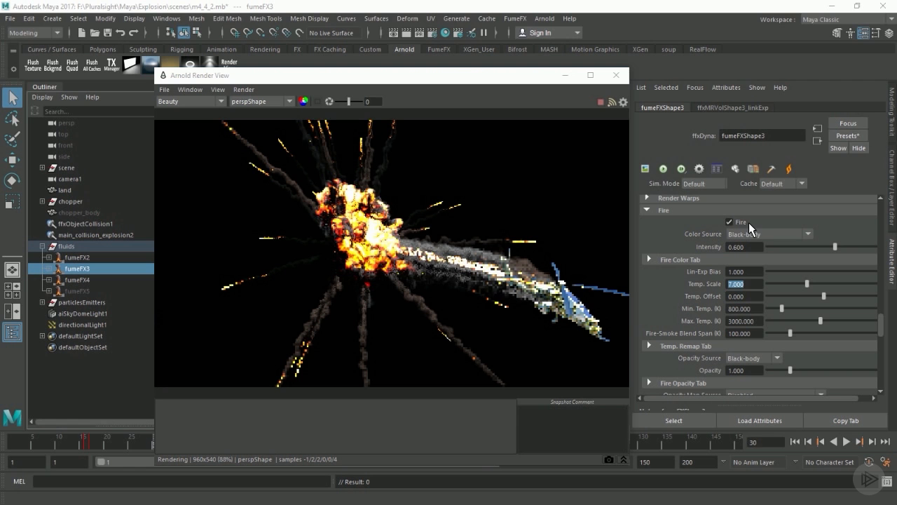
Step: Set the fumeFX3 fire's Min. Temp. to 1200 K and its Fire-Smoke Blend Span to 500 K
{"action": "left_click", "coordinate": [731, 309]}
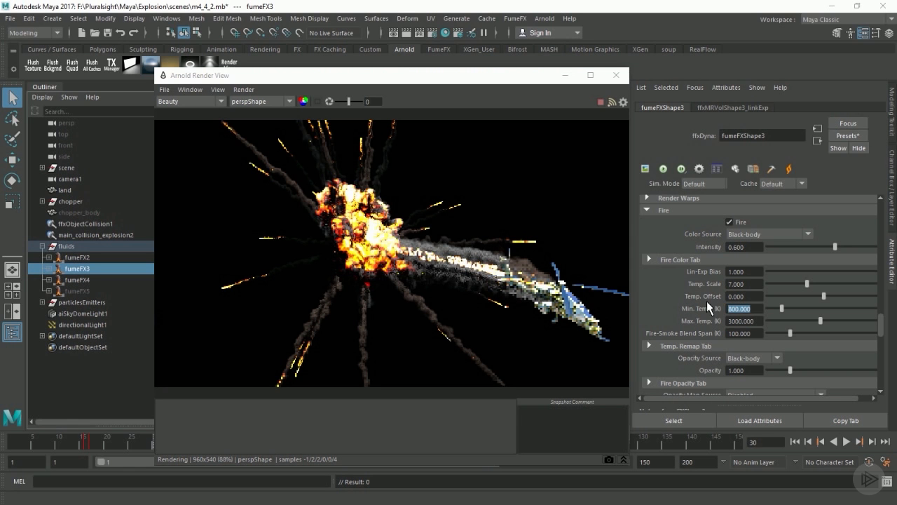
{"action": "type", "text": "1200"}
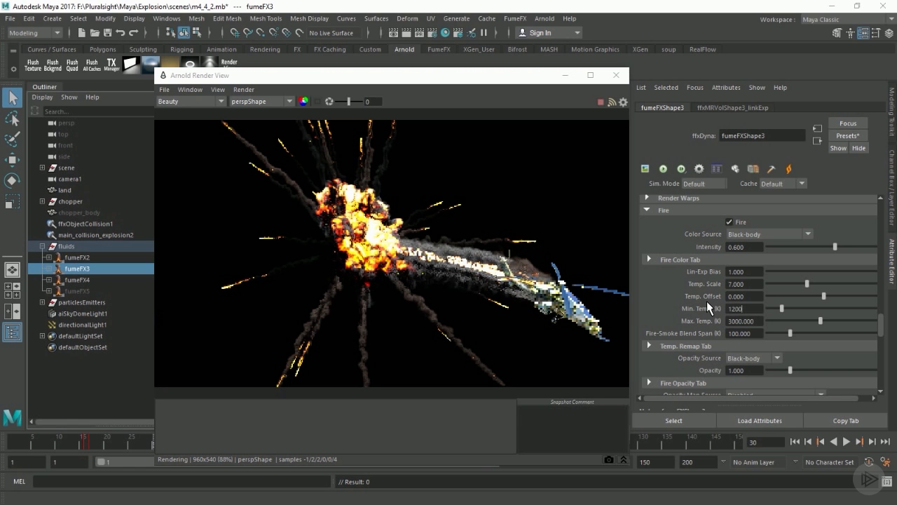
{"action": "key", "text": "Return"}
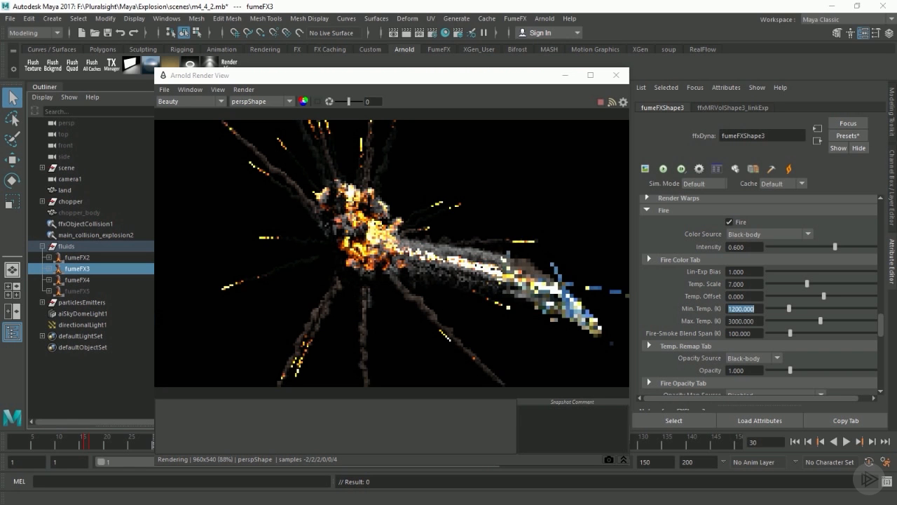
{"action": "double_click", "coordinate": [750, 334]}
{"action": "type", "text": "500"}
{"action": "key", "text": "Return"}
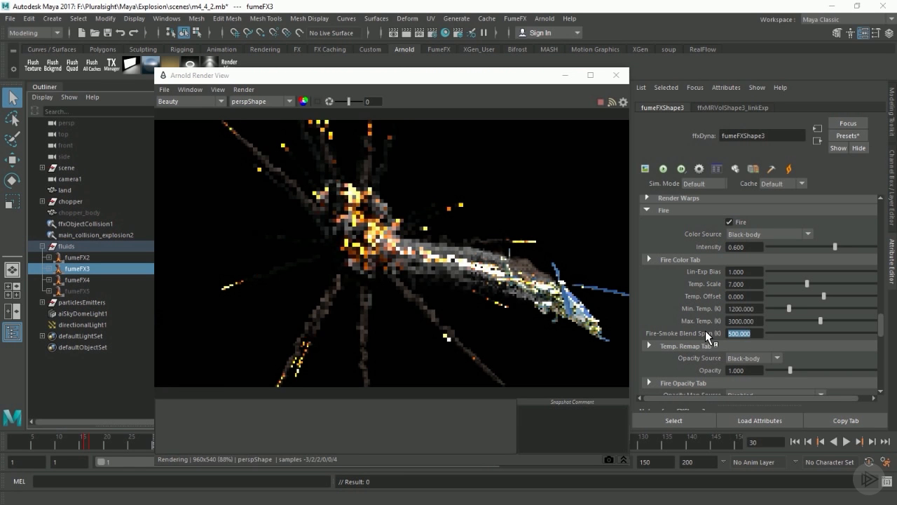
Step: Set the fumeFX3 fire's Opacity to 2 and its Intensity to 0.5
{"action": "key", "text": "Tab"}
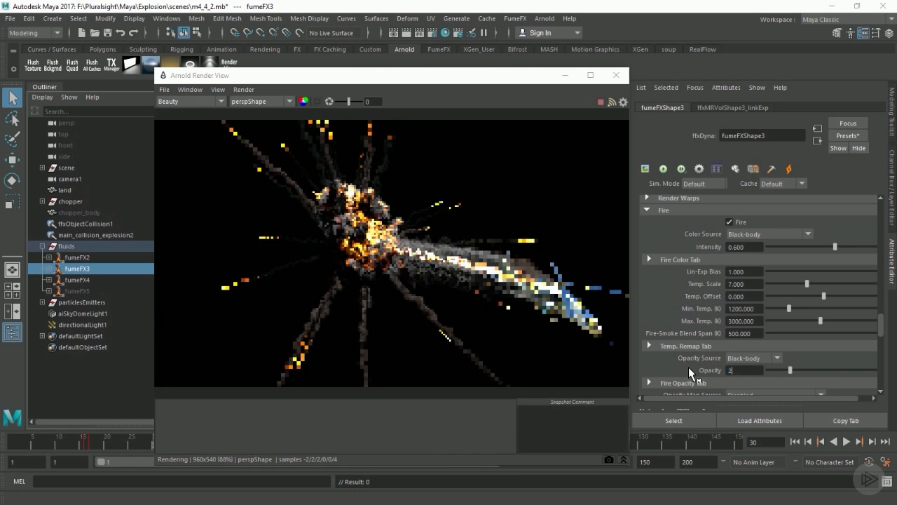
{"action": "type", "text": "2"}
{"action": "key", "text": "Return"}
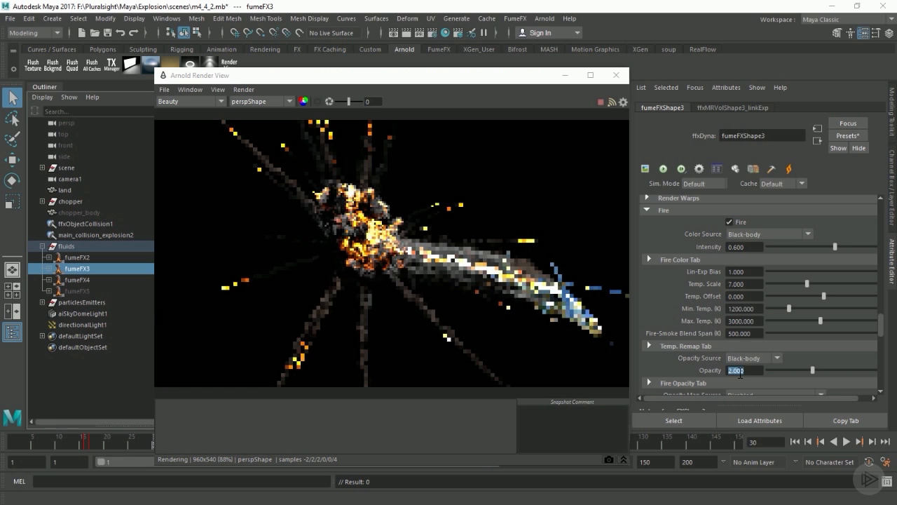
{"action": "left_click", "coordinate": [760, 246]}
{"action": "type", "text": ".5"}
{"action": "key", "text": "Return"}
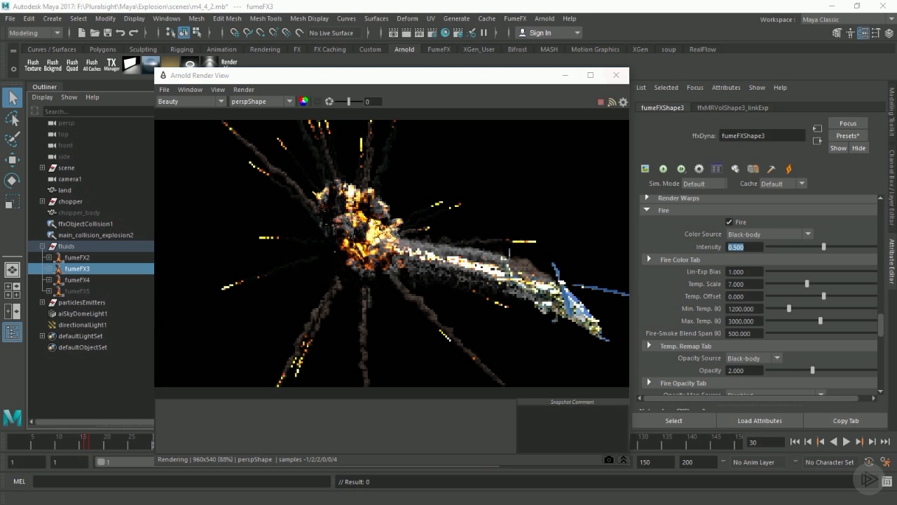
Step: Compare the volume_direct and volume_indirect passes in the render view, ending on the Beauty pass
{"action": "left_click", "coordinate": [183, 100]}
{"action": "left_click", "coordinate": [179, 125]}
{"action": "left_click", "coordinate": [179, 101]}
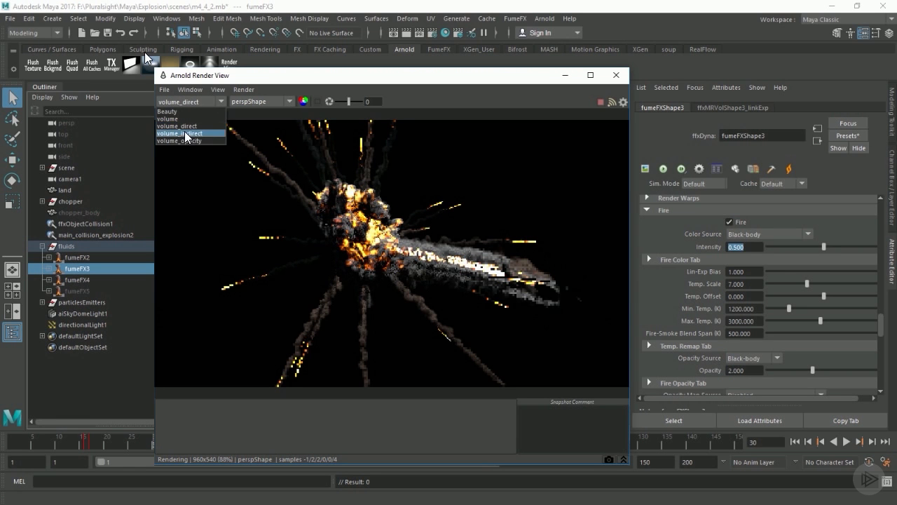
{"action": "left_click", "coordinate": [185, 131]}
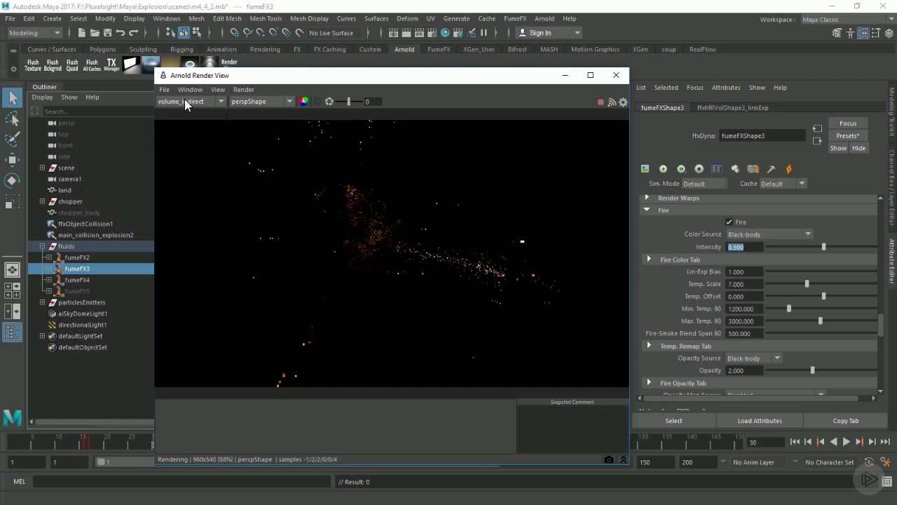
{"action": "left_click", "coordinate": [185, 100]}
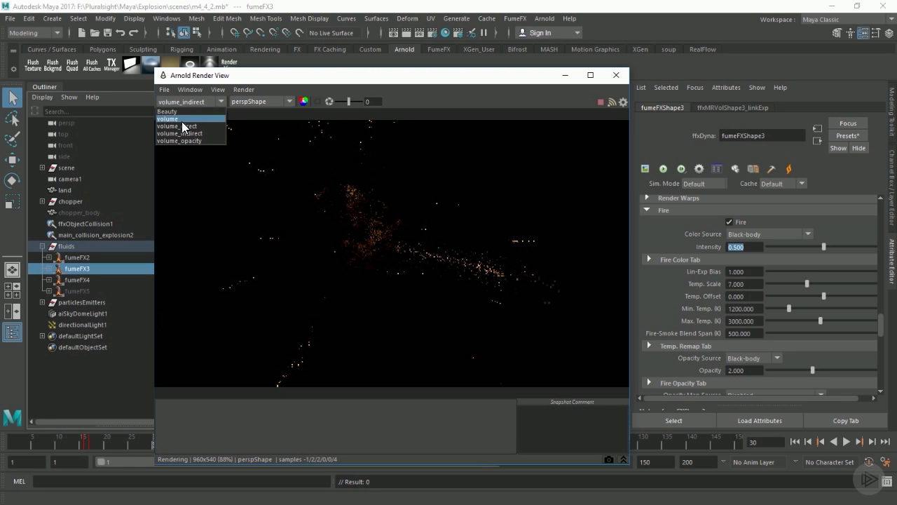
{"action": "left_click", "coordinate": [184, 124]}
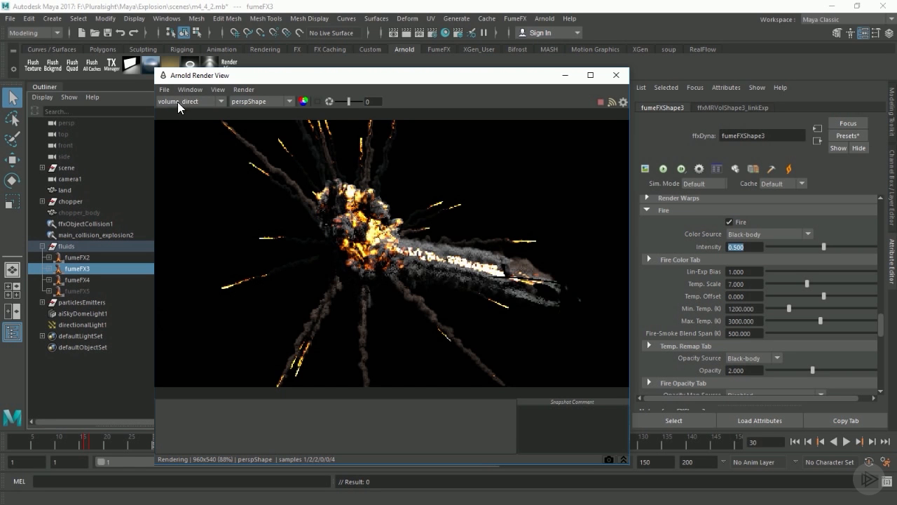
{"action": "left_click", "coordinate": [179, 100]}
{"action": "left_click", "coordinate": [176, 111]}
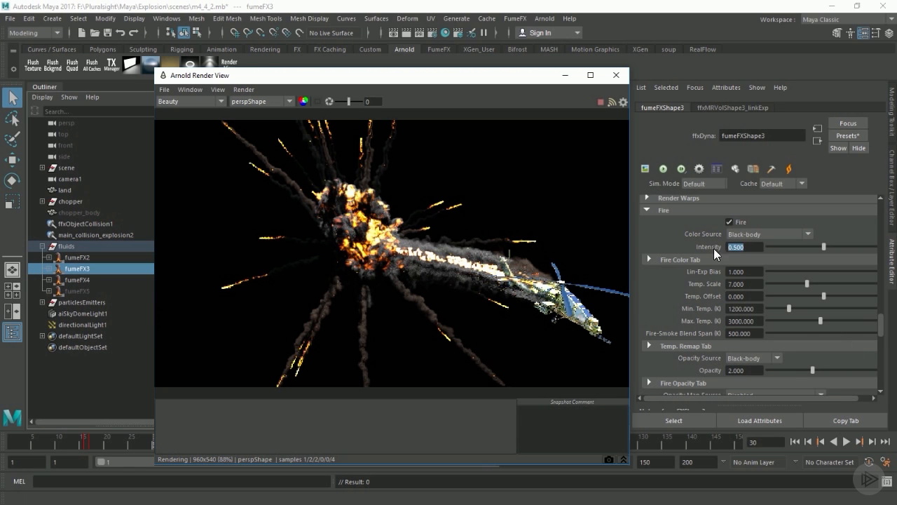
Step: Sharpen the fumeFX3 fire with a Sharpen Strength of 2 and a Sharpen Radius of 0.5
{"action": "left_click_drag", "start_coordinate": [881, 328], "coordinate": [882, 344]}
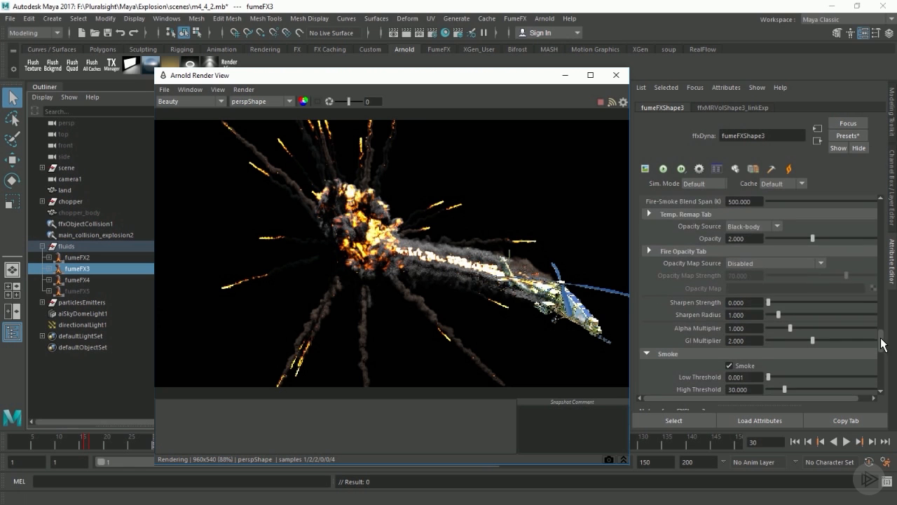
{"action": "left_click_drag", "start_coordinate": [753, 301], "coordinate": [711, 301]}
{"action": "type", "text": "2"}
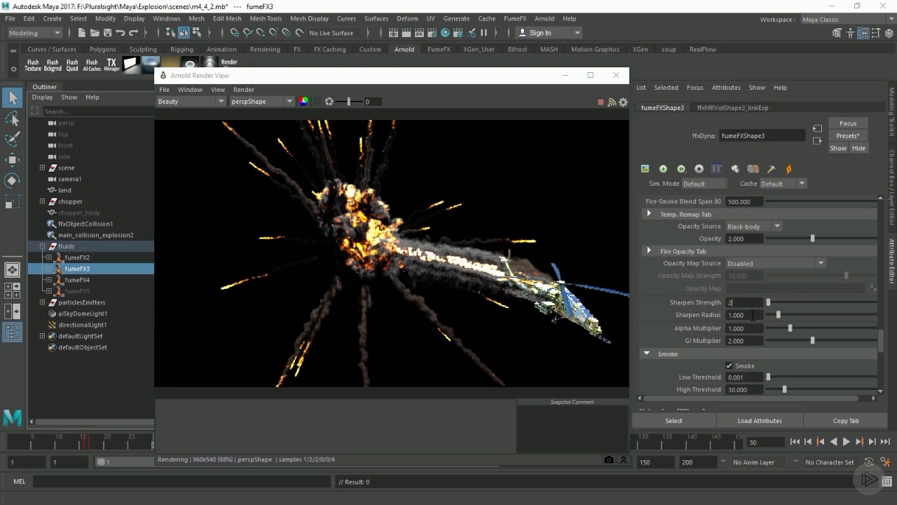
{"action": "key", "text": "Tab"}
{"action": "type", "text": "0.5"}
{"action": "key", "text": "Return"}
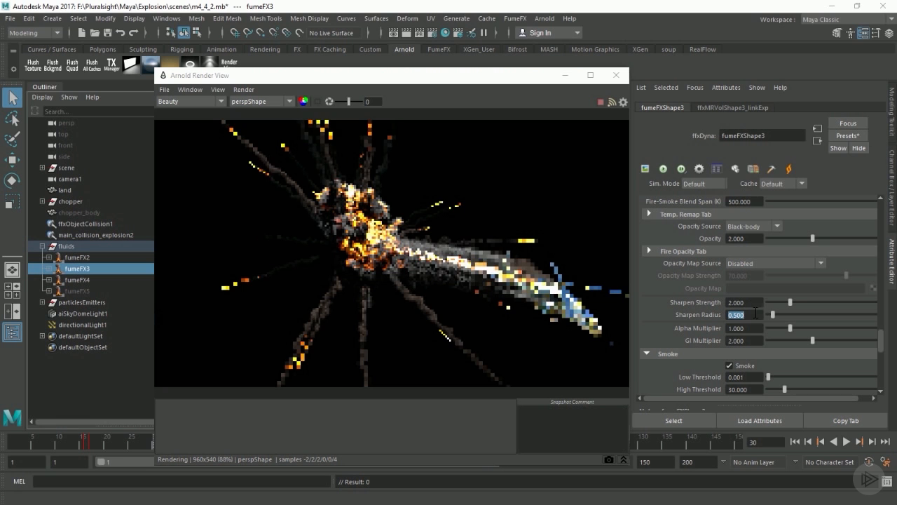
Step: Display the volume_indirect pass in the render view and set the fumeFX3 fire's GI Multiplier to 25
{"action": "left_click", "coordinate": [175, 101]}
{"action": "left_click", "coordinate": [176, 130]}
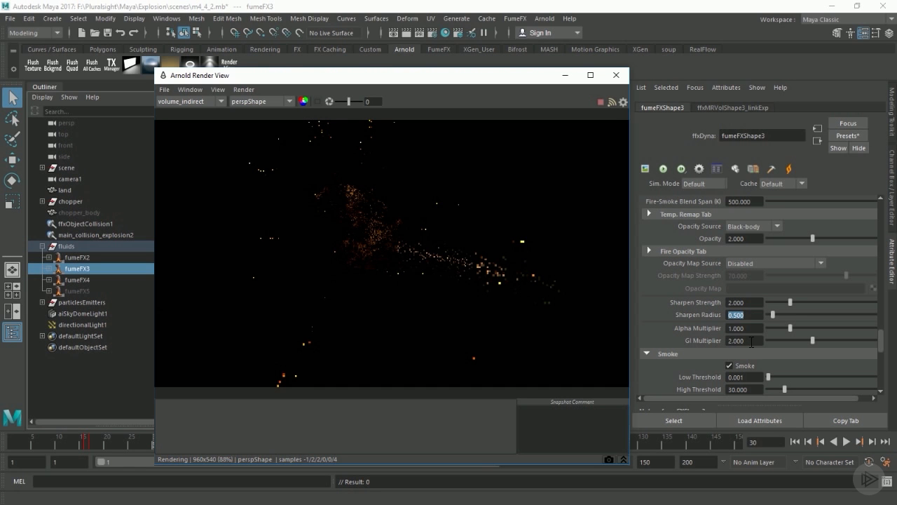
{"action": "left_click_drag", "start_coordinate": [749, 342], "coordinate": [701, 331]}
{"action": "type", "text": "25"}
{"action": "key", "text": "Return"}
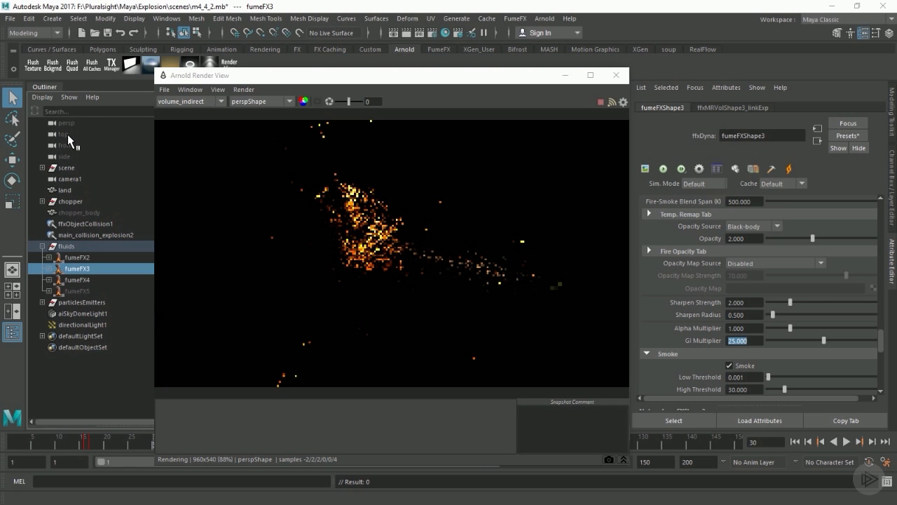
Step: Set the fire Intensity of fumeFX4 to 0.5 and its Temp. Scale to 7
{"action": "left_click", "coordinate": [83, 279]}
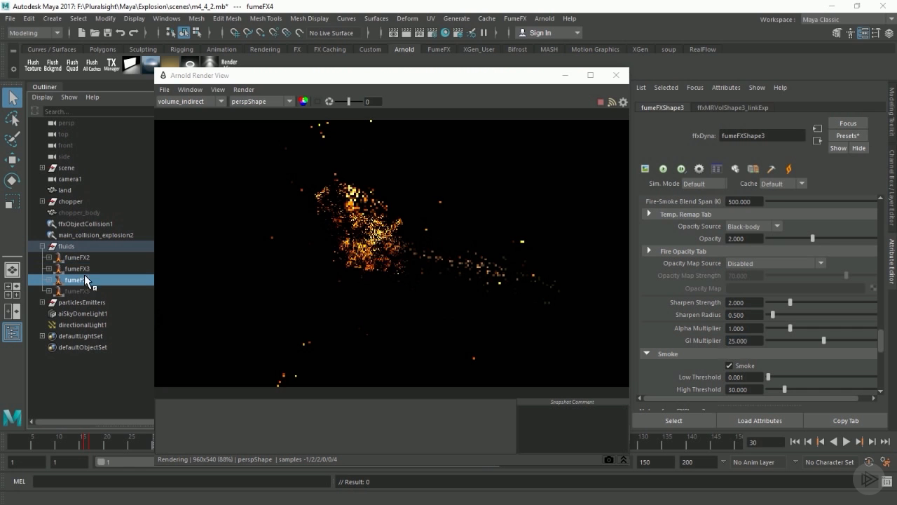
{"action": "scroll", "coordinate": [720, 278], "scroll_direction": "up", "scroll_amount": 8}
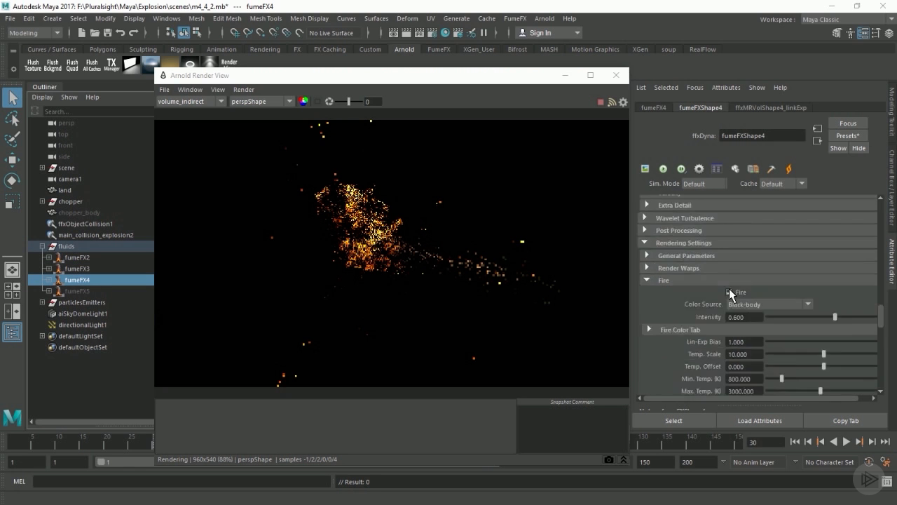
{"action": "double_click", "coordinate": [754, 284]}
{"action": "type", "text": "0.5"}
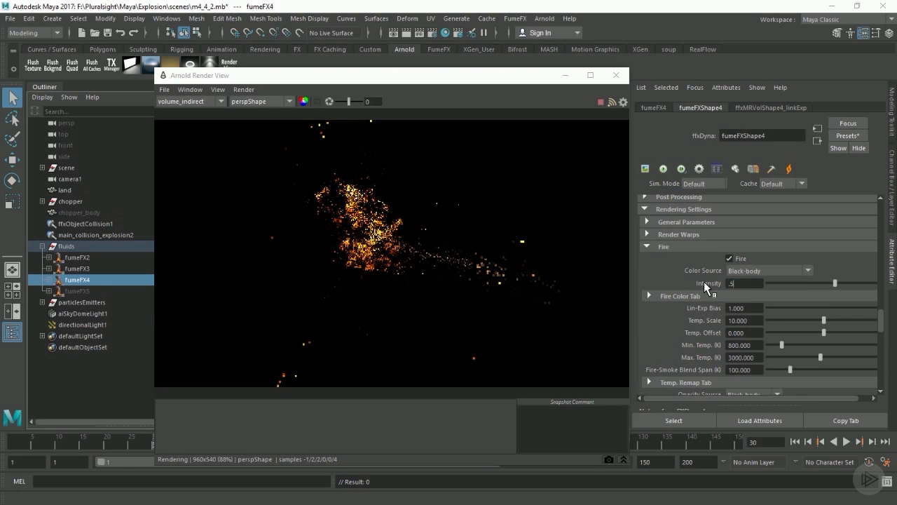
{"action": "key", "text": "Return"}
{"action": "double_click", "coordinate": [753, 320]}
{"action": "type", "text": "7"}
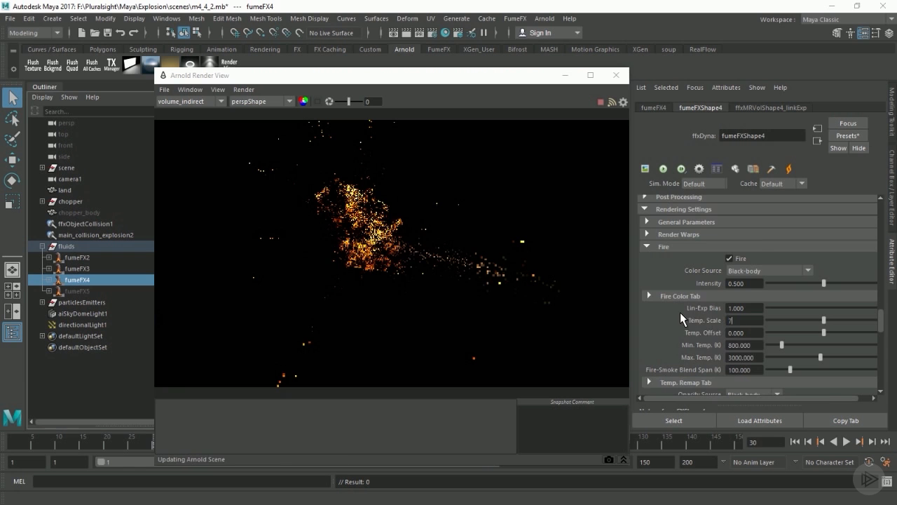
{"action": "key", "text": "Return"}
Step: Set the fumeFX4 fire's Min. Temp. to 1200 K and its Fire-Smoke Blend Span to 500 K
{"action": "scroll", "coordinate": [705, 309], "scroll_direction": "down", "scroll_amount": 3}
{"action": "double_click", "coordinate": [760, 280]}
{"action": "type", "text": "120"}
{"action": "key", "text": "Return"}
{"action": "left_click_drag", "start_coordinate": [757, 305], "coordinate": [710, 302]}
{"action": "type", "text": "500"}
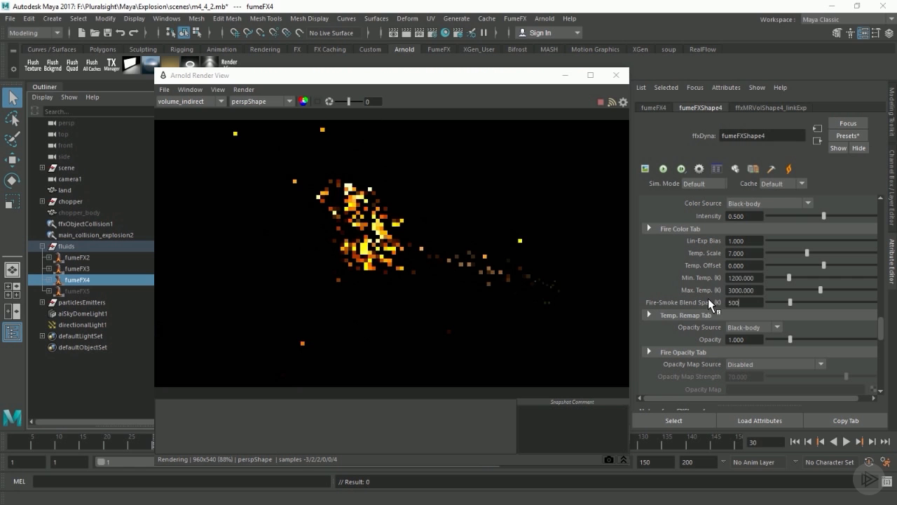
Step: Set the Opacity of the fumeFX4 fire to 2
{"action": "left_click_drag", "start_coordinate": [755, 339], "coordinate": [718, 339]}
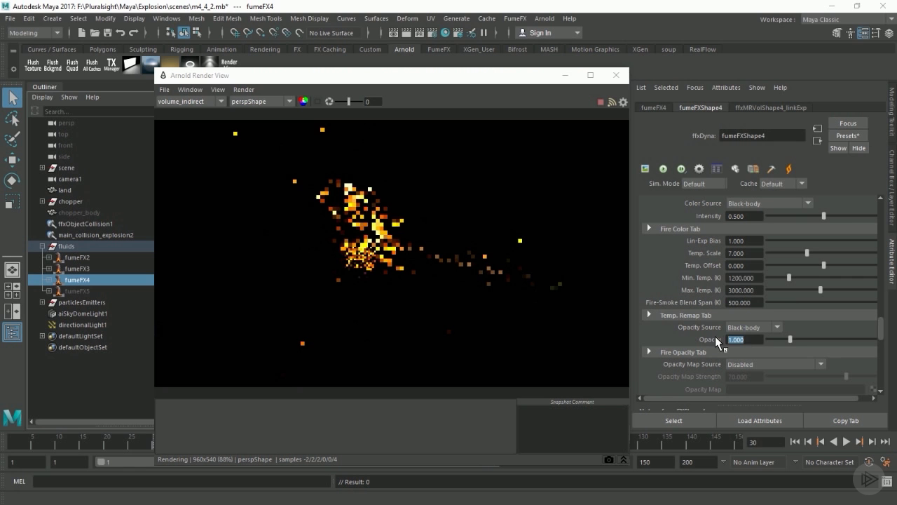
{"action": "type", "text": "2"}
{"action": "key", "text": "Return"}
Step: Sharpen the fumeFX4 fire with a Sharpen Strength of 2 and a Sharpen Radius of 0.5
{"action": "scroll", "coordinate": [726, 309], "scroll_direction": "down", "scroll_amount": 4}
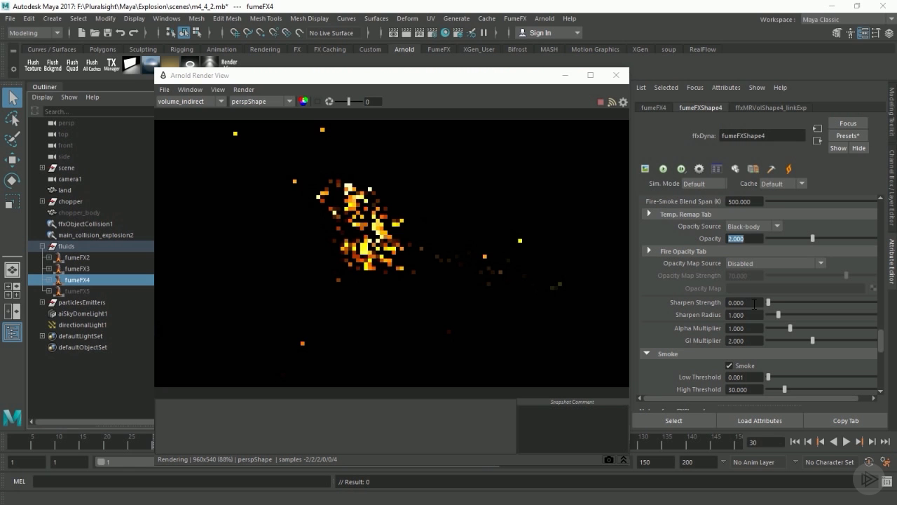
{"action": "left_click_drag", "start_coordinate": [754, 304], "coordinate": [710, 296]}
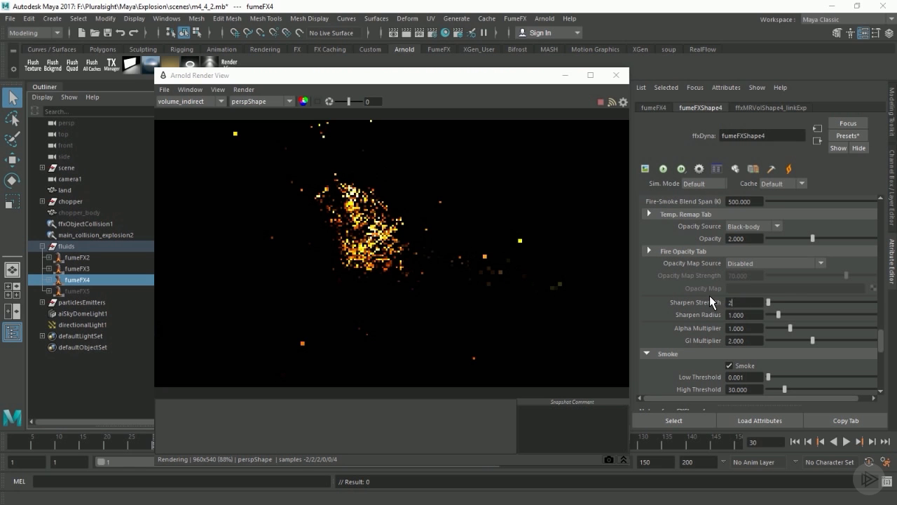
{"action": "type", "text": "2"}
{"action": "key", "text": "Tab"}
{"action": "type", "text": ".5"}
{"action": "key", "text": "Return"}
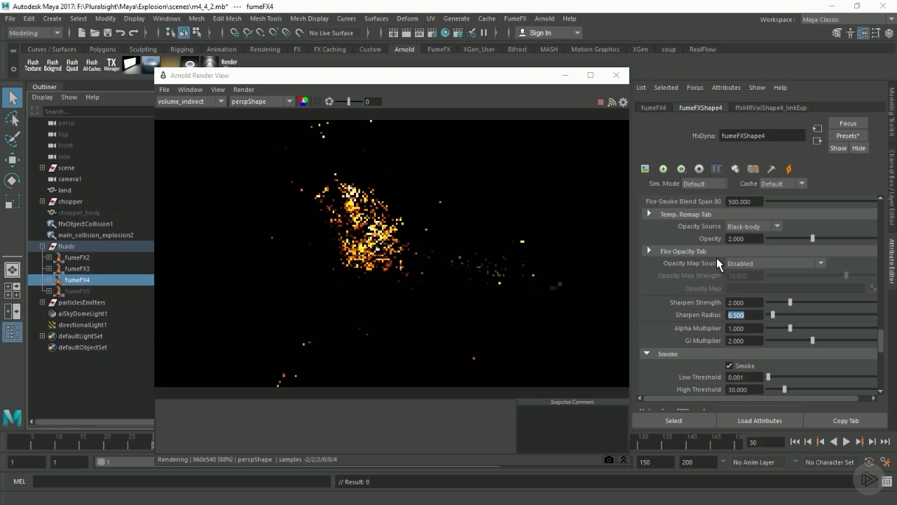
Step: Set the fumeFX4 fire's GI Multiplier to 25 and display the Beauty pass in the render view
{"action": "scroll", "coordinate": [717, 261], "scroll_direction": "down", "scroll_amount": 4}
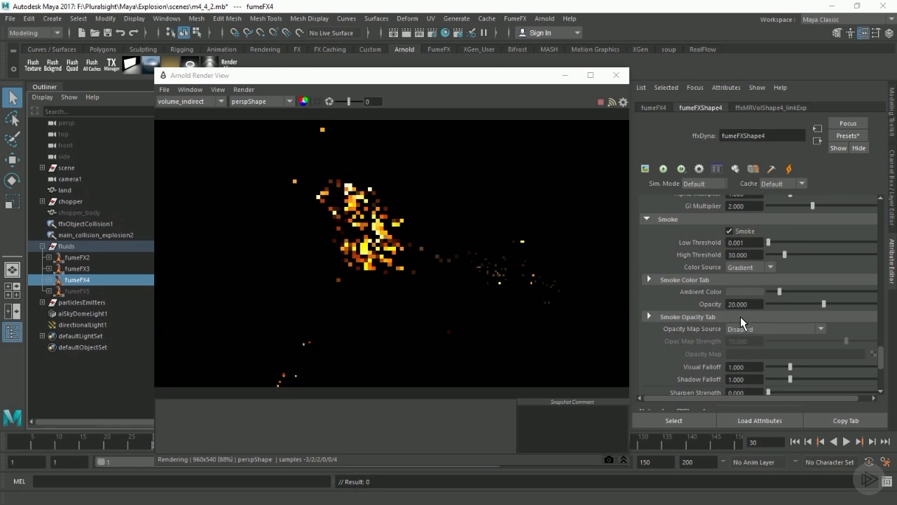
{"action": "scroll", "coordinate": [740, 316], "scroll_direction": "up", "scroll_amount": 2}
{"action": "left_click_drag", "start_coordinate": [751, 274], "coordinate": [694, 272]}
{"action": "type", "text": "25"}
{"action": "key", "text": "Return"}
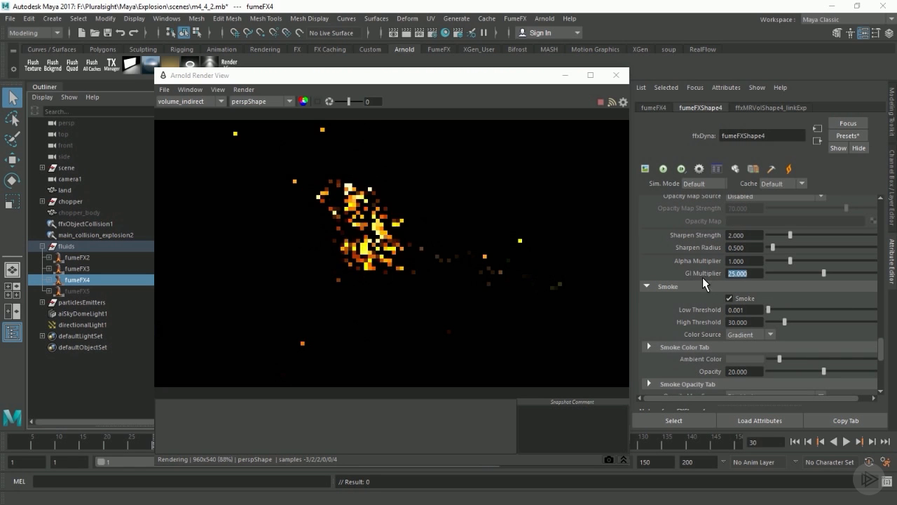
{"action": "left_click", "coordinate": [170, 101]}
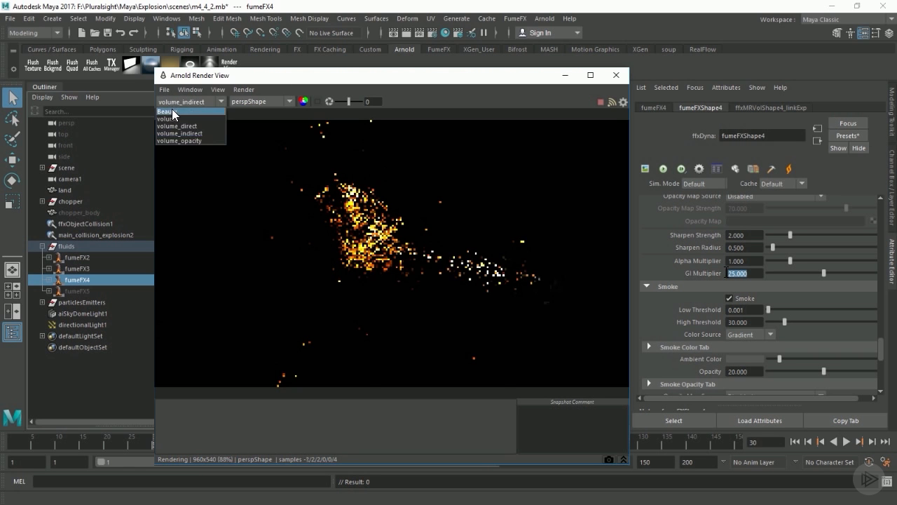
{"action": "left_click", "coordinate": [169, 111]}
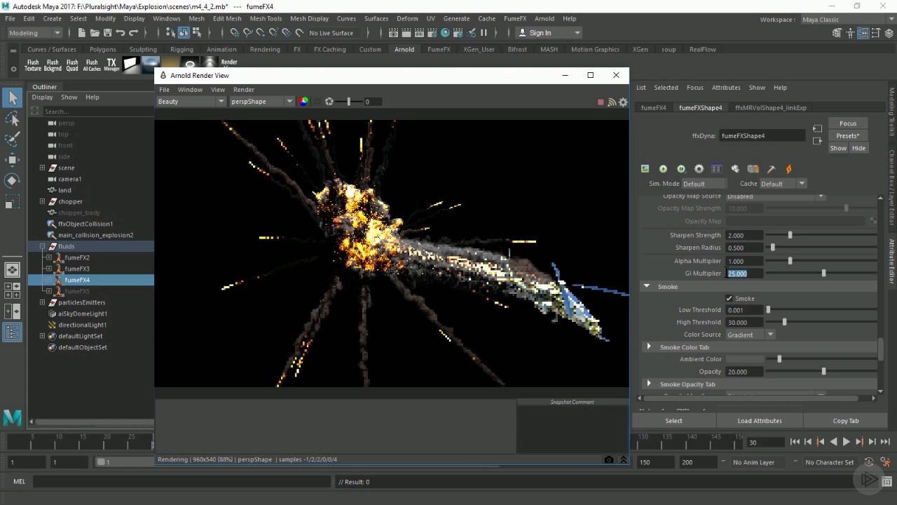
Step: Inspect the volume_indirect pass of the explosion in the render view and return to the Beauty pass
{"action": "left_click", "coordinate": [165, 103]}
{"action": "left_click", "coordinate": [166, 132]}
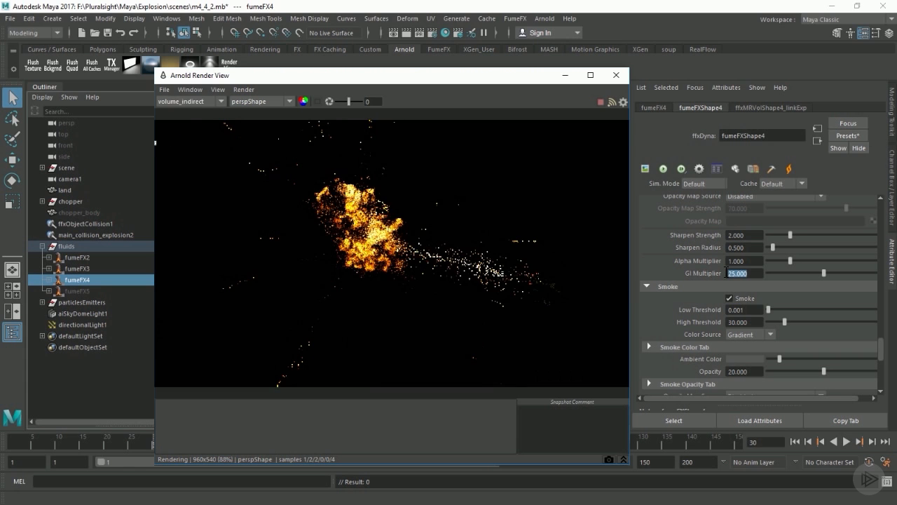
{"action": "left_click", "coordinate": [179, 100]}
{"action": "left_click", "coordinate": [176, 110]}
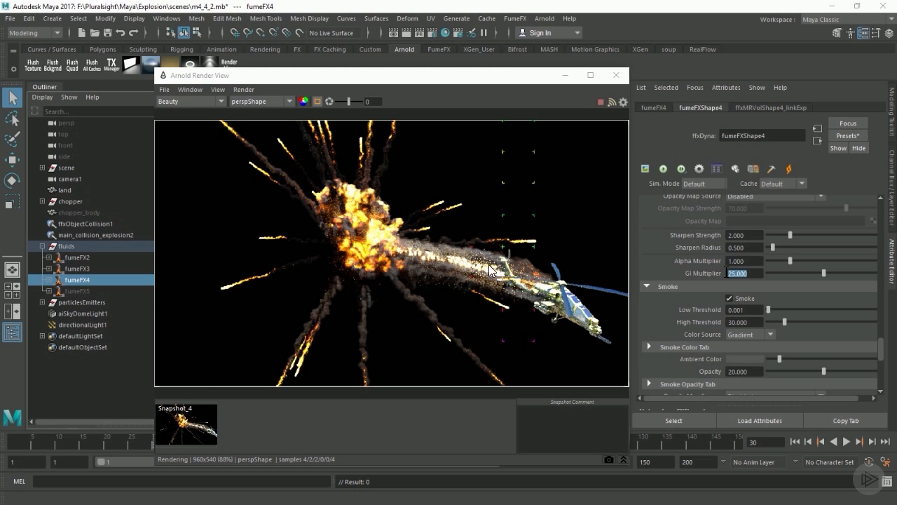
Step: Compare the stored snapshot of the explosion with the current live render by switching repeatedly between the two
{"action": "left_click", "coordinate": [194, 424]}
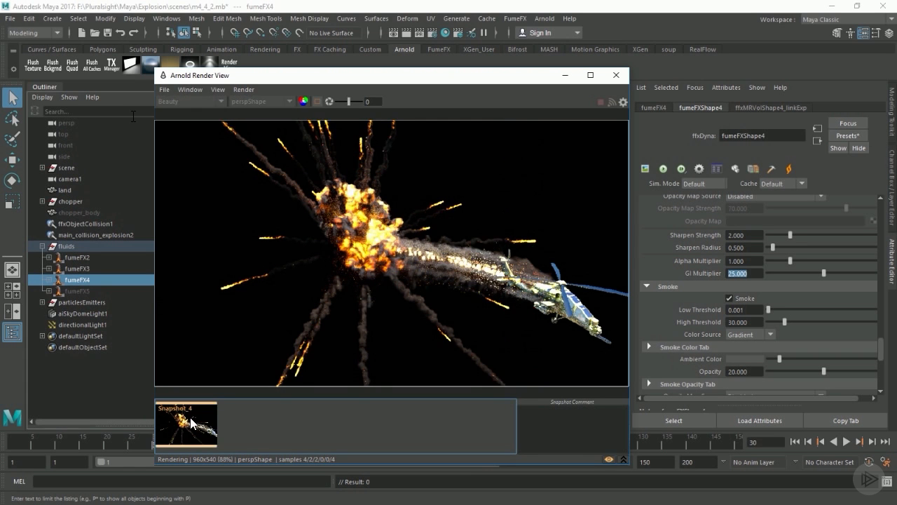
{"action": "left_click", "coordinate": [190, 422]}
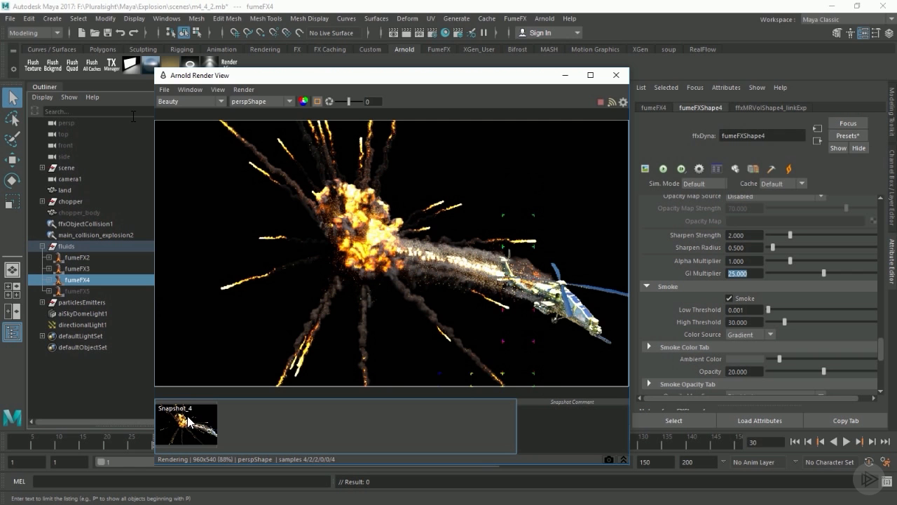
{"action": "left_click", "coordinate": [188, 422]}
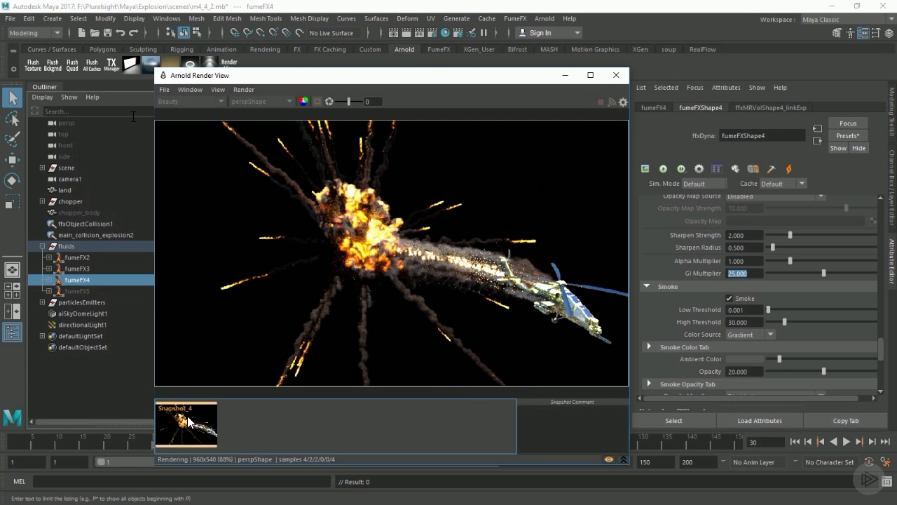
{"action": "left_click", "coordinate": [188, 422]}
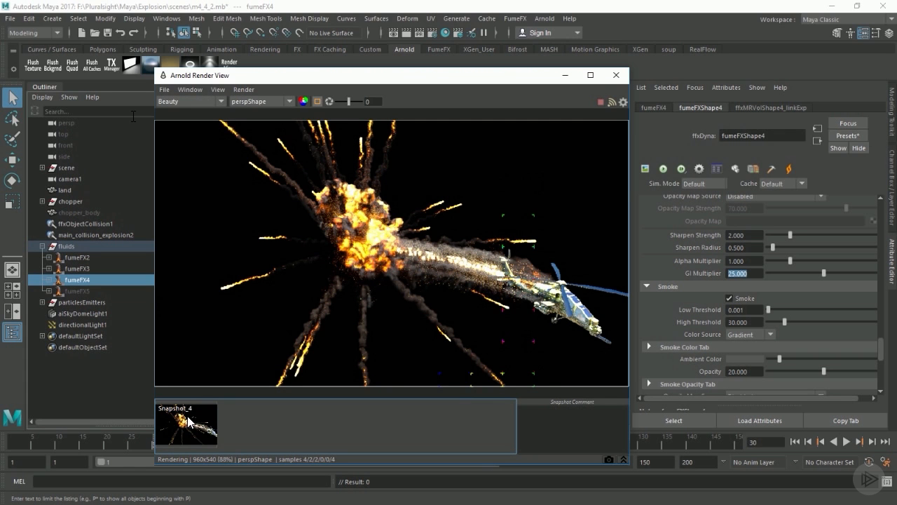
{"action": "left_click", "coordinate": [188, 422]}
{"action": "left_click", "coordinate": [188, 422]}
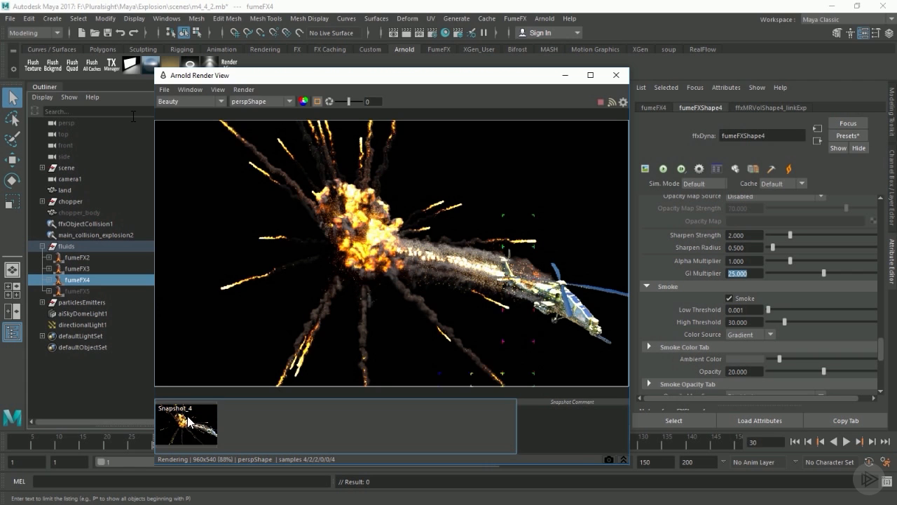